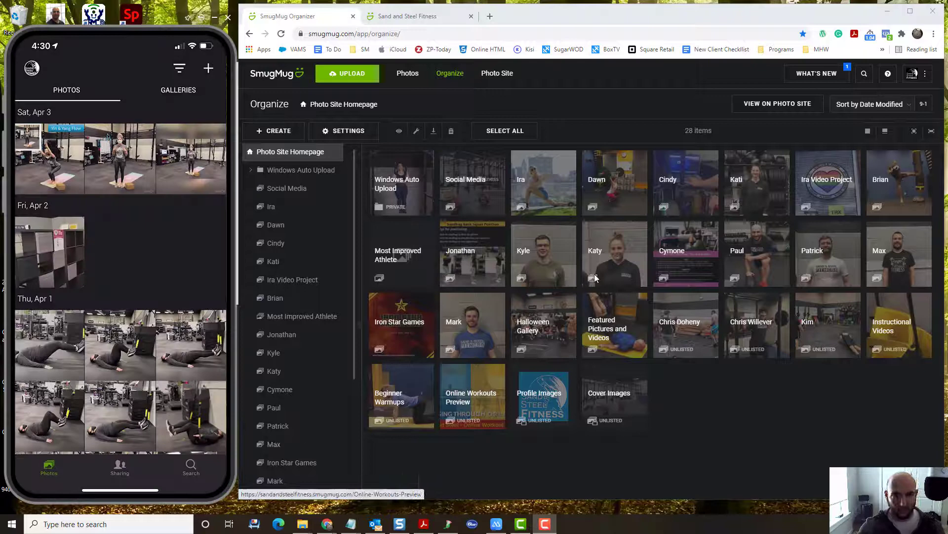
# Bring the Chrome browser window to the front.
pyautogui.click(620, 12)
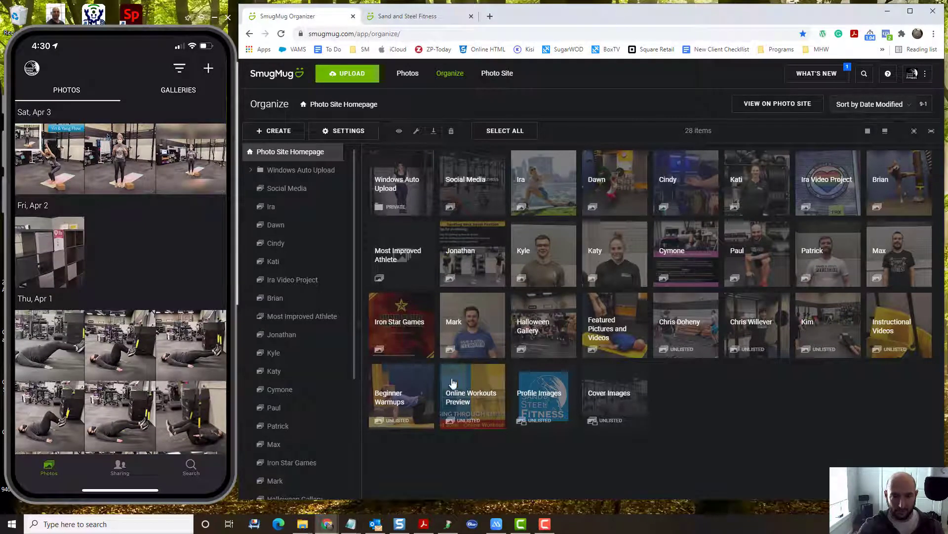
pyautogui.click(417, 18)
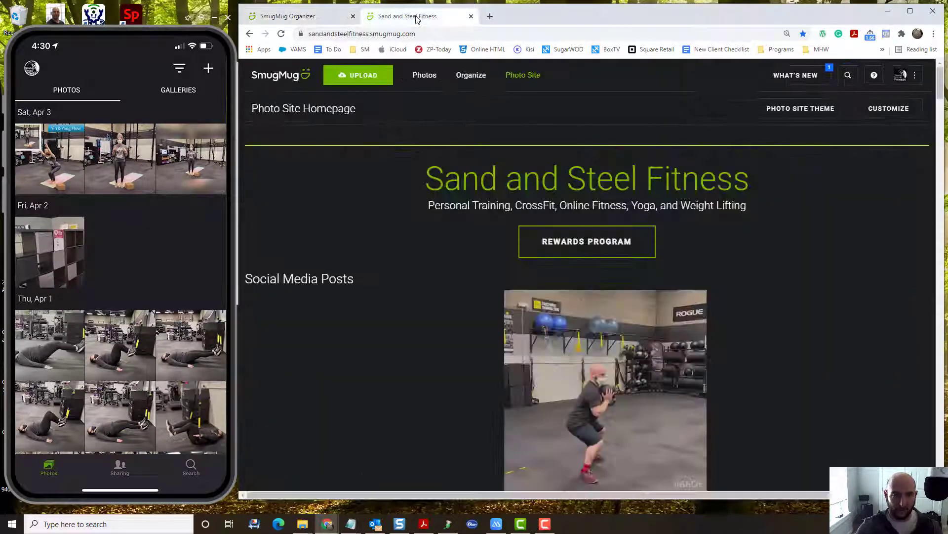
pyautogui.moveTo(450, 422)
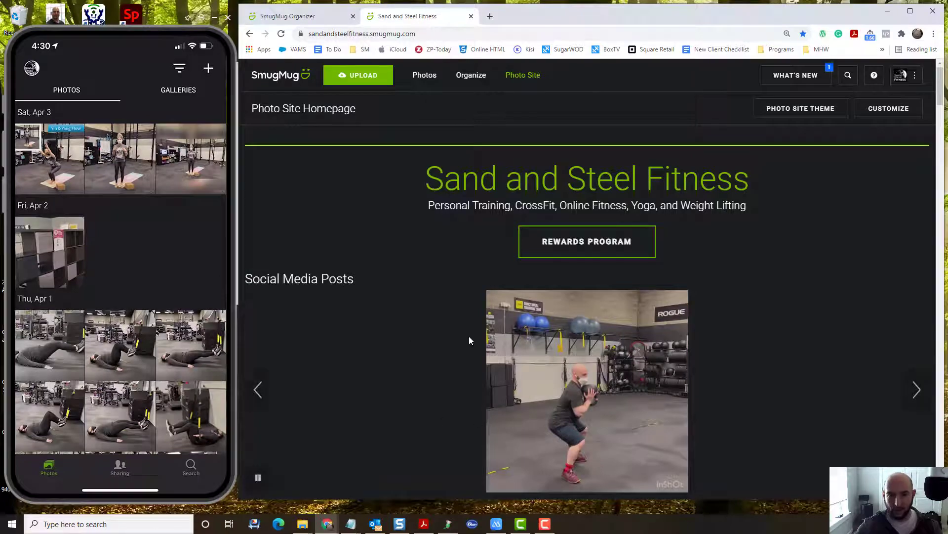
pyautogui.scroll(-8, 466, 304)
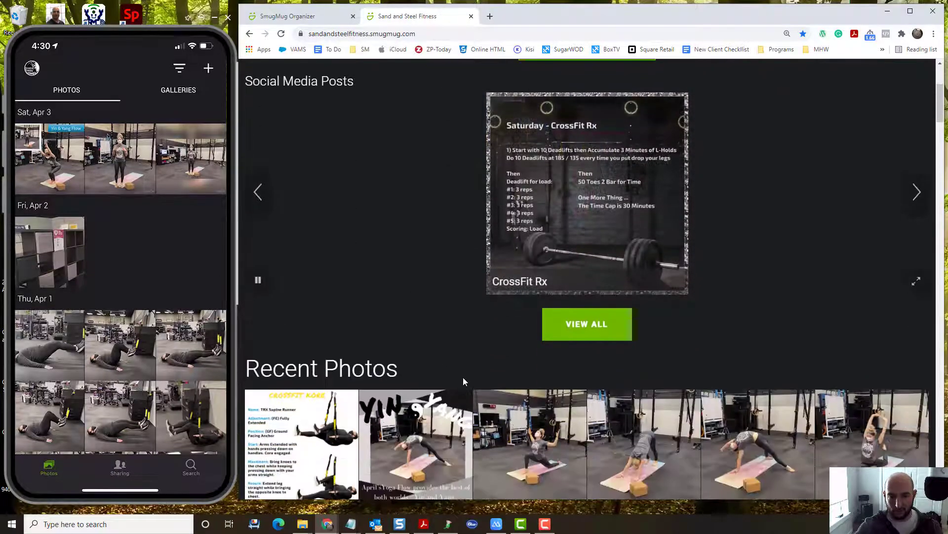
pyautogui.scroll(-4, 463, 390)
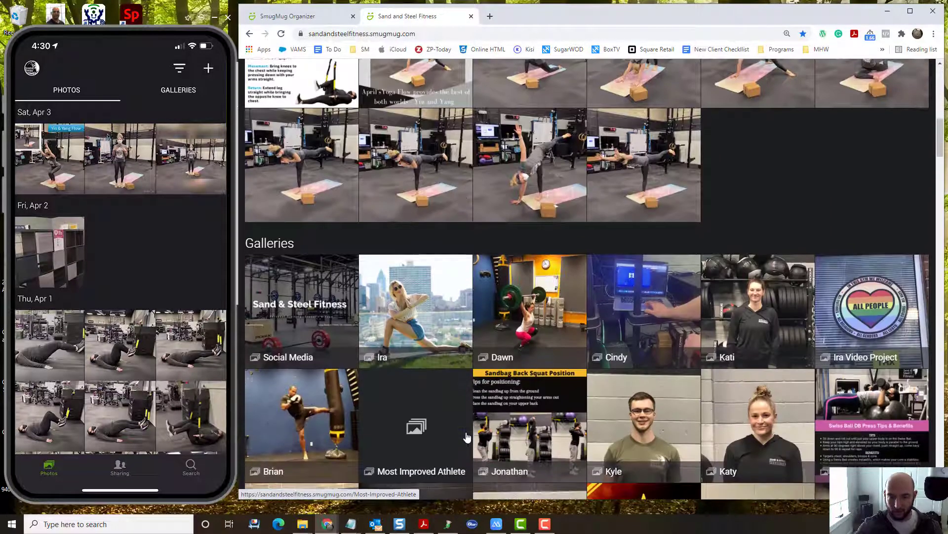
pyautogui.scroll(7, 465, 434)
pyautogui.scroll(5, 467, 439)
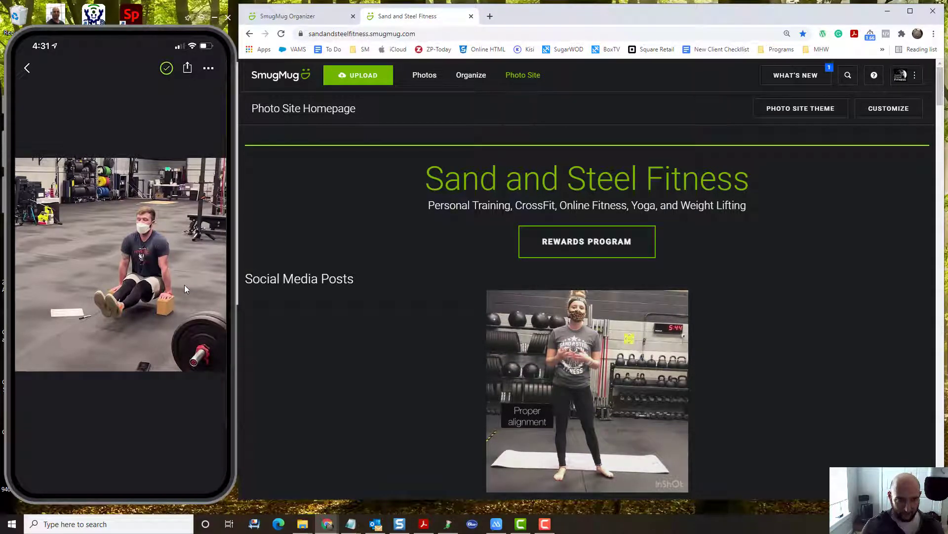
# Title the photo 'L- Hold' plus the athlete's name, captioned as doing the L-Hold during CrossFit Rx.
pyautogui.click(215, 69)
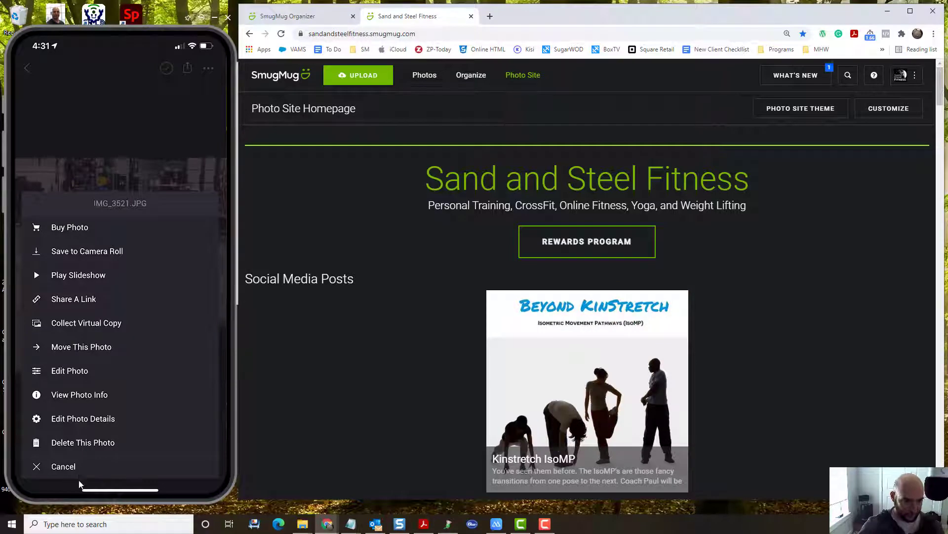
pyautogui.click(109, 427)
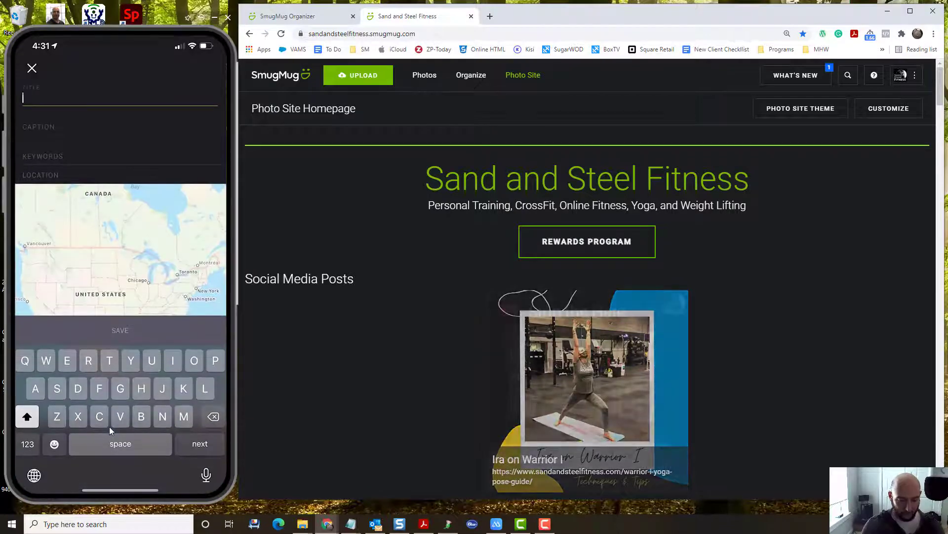
pyautogui.write('L')
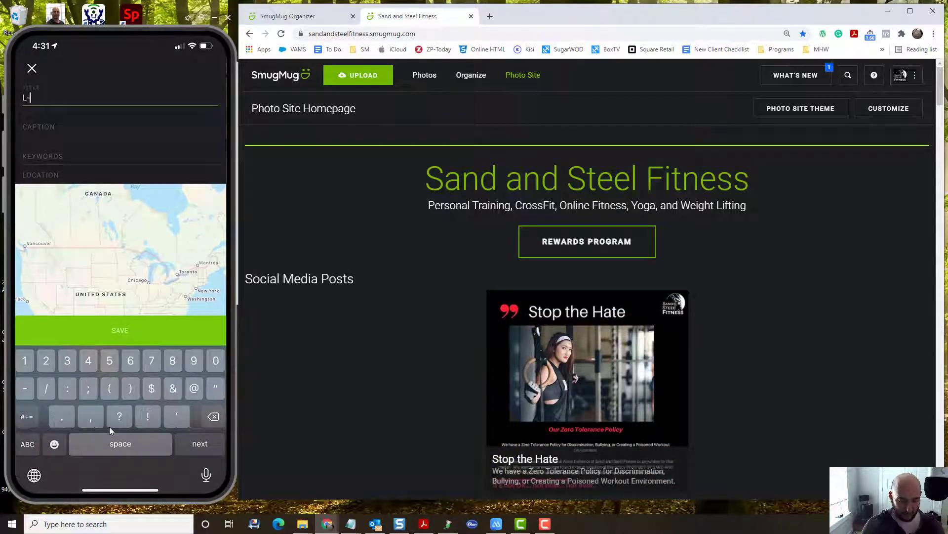
pyautogui.write('- Hold ')
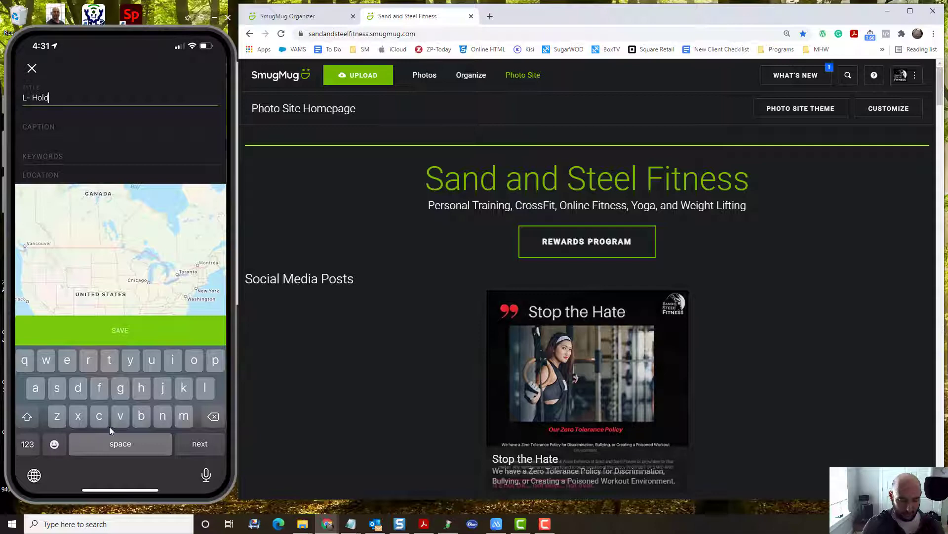
pyautogui.write('Patrick')
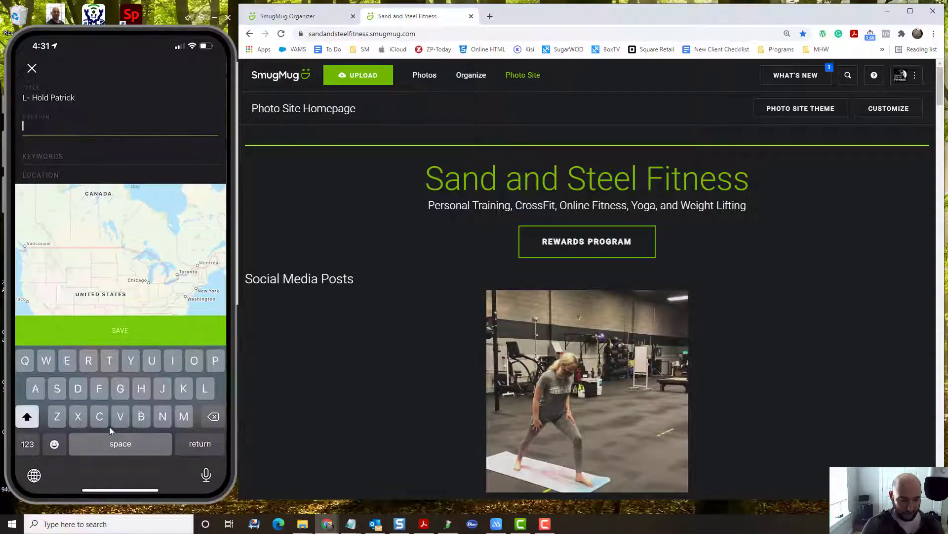
pyautogui.press('Tab')
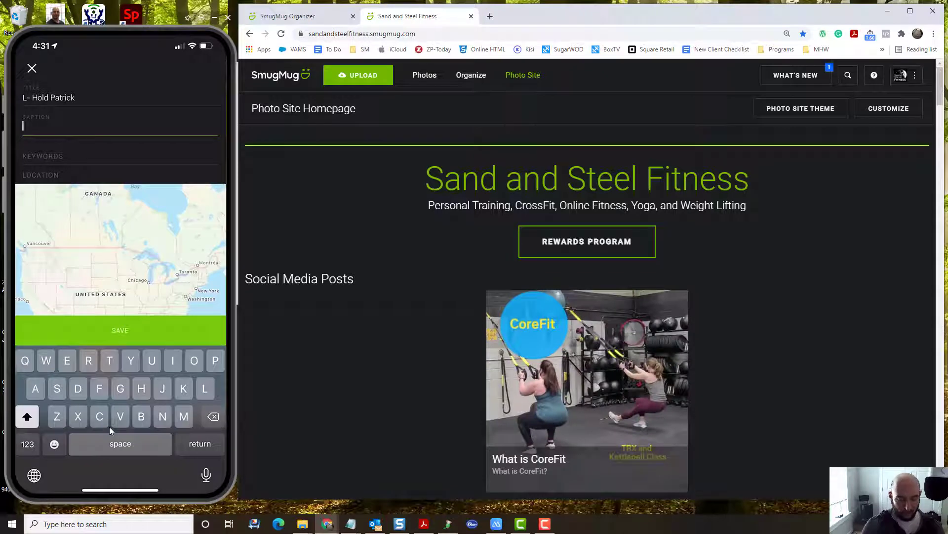
pyautogui.write('Patrick d')
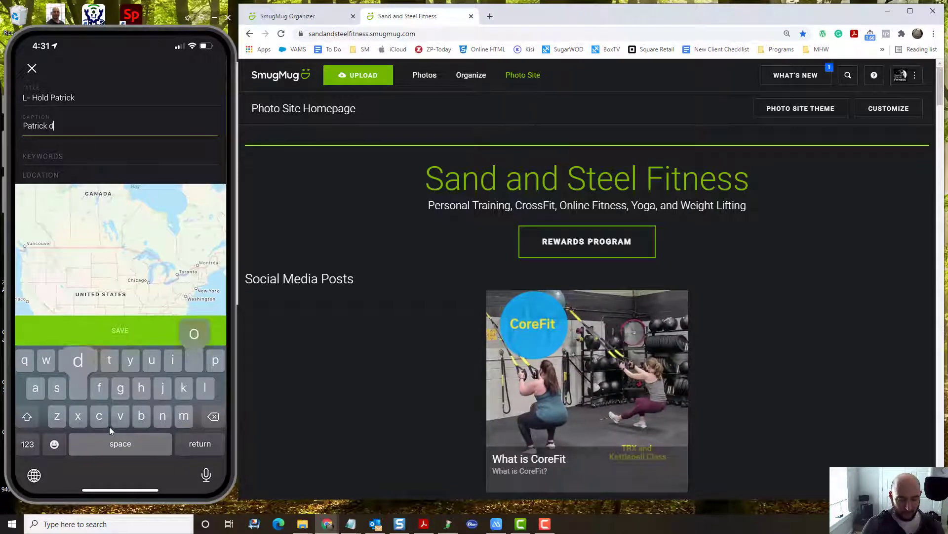
pyautogui.write('oing the L')
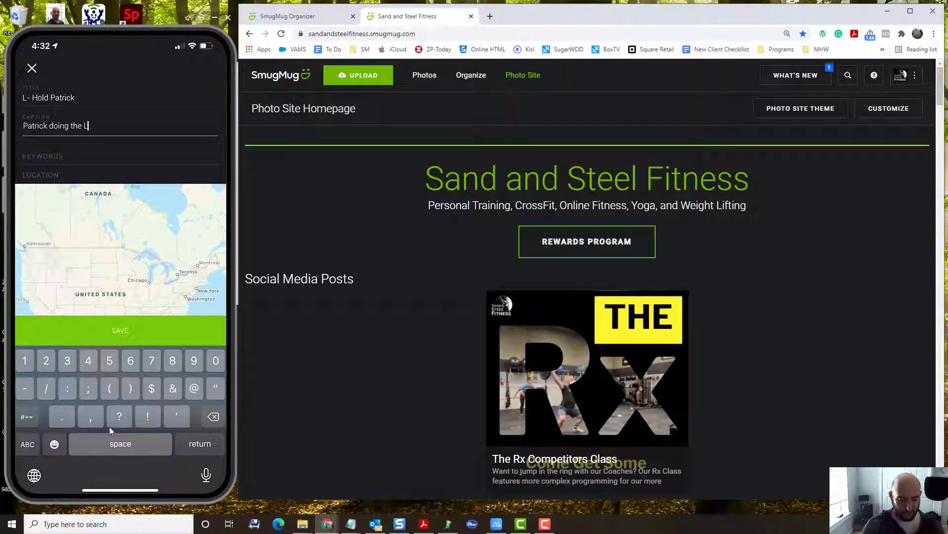
pyautogui.write('-Hol')
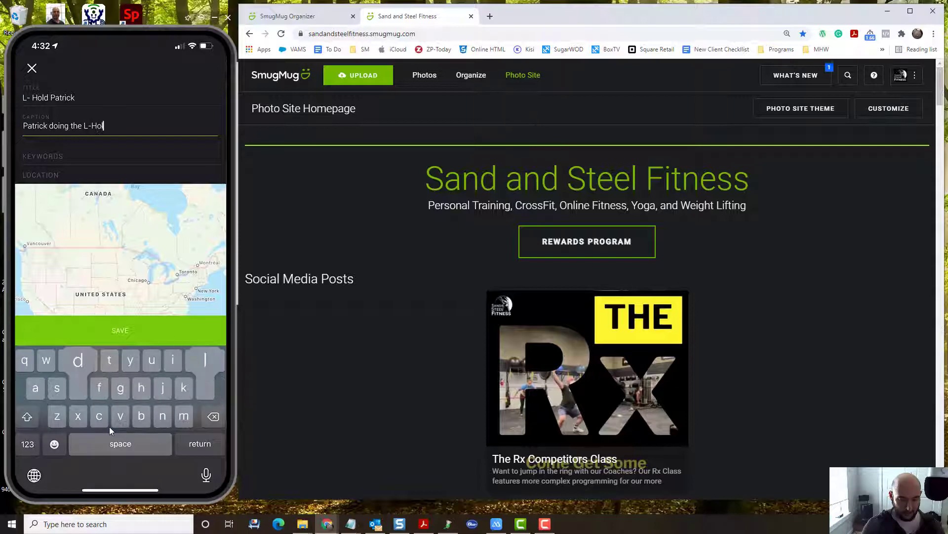
pyautogui.write('d during Cross')
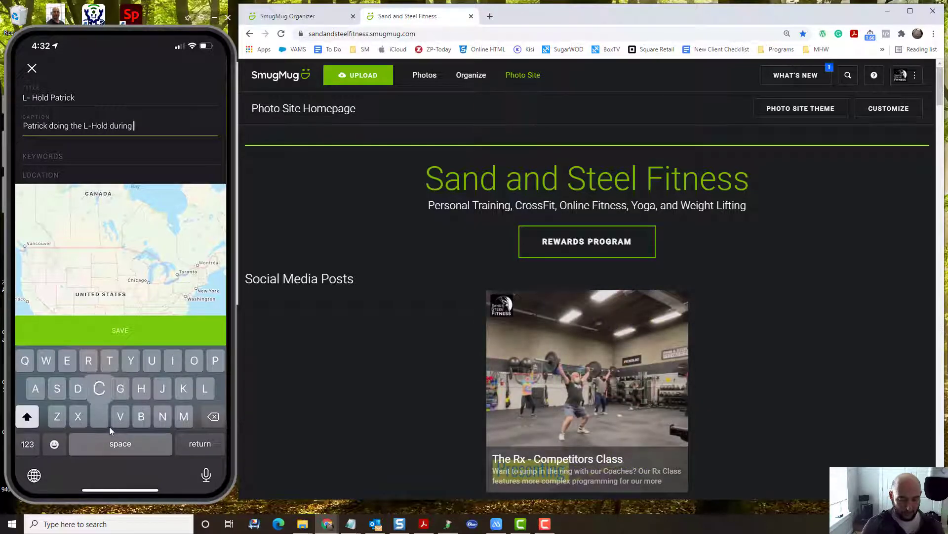
pyautogui.write('Fit Rx')
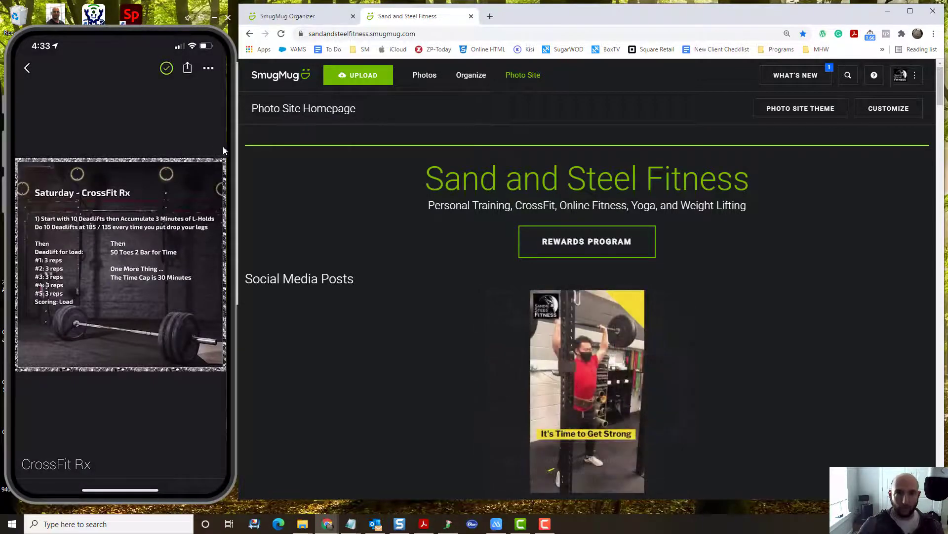
# Switch between the gallery organizer and the live photo site, ending back in the organizer.
pyautogui.click(292, 16)
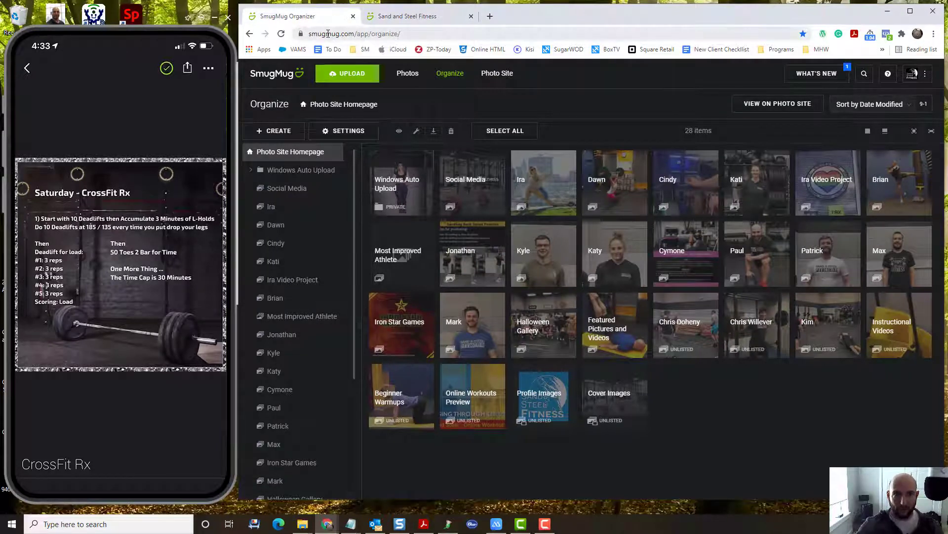
pyautogui.click(402, 17)
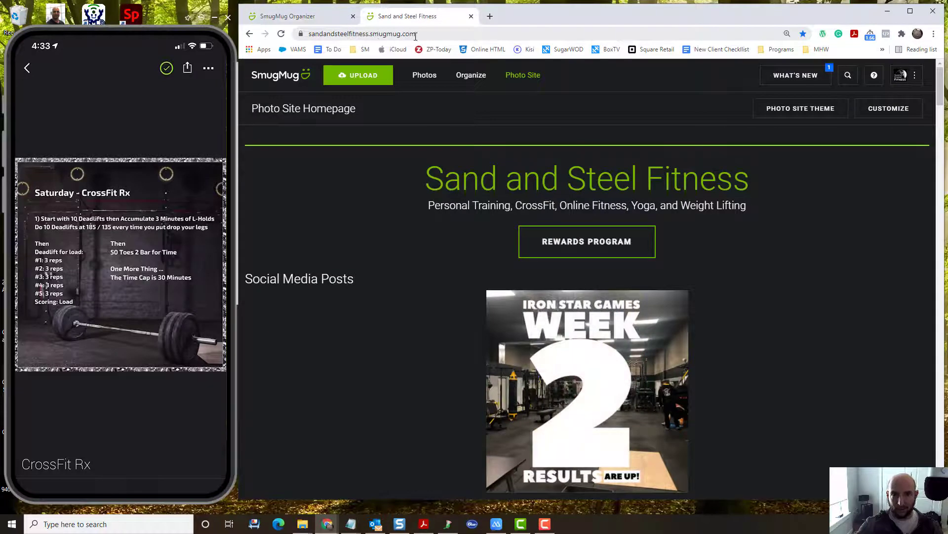
pyautogui.click(329, 17)
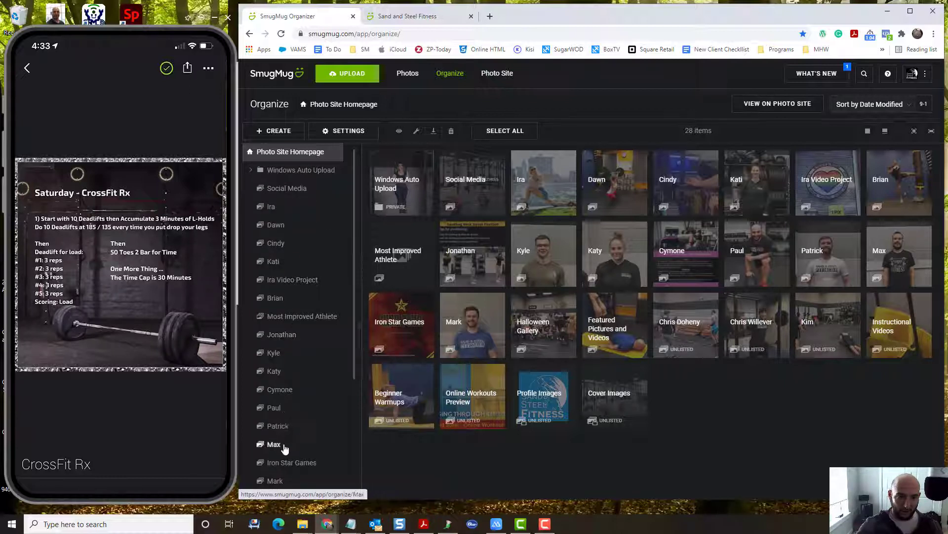
# Open the 82-item Ira yoga gallery, view the Yin Yang image full size, and bring up its tools.
pyautogui.click(290, 207)
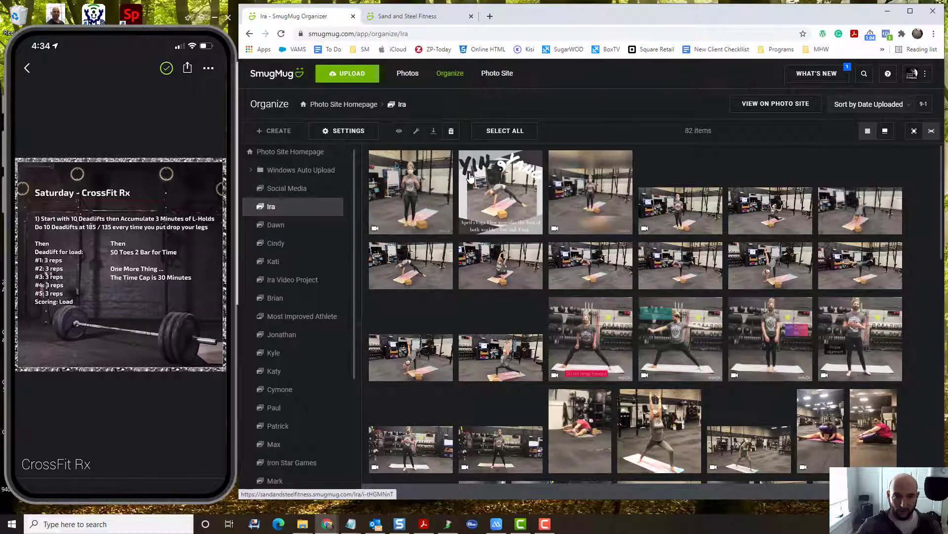
pyautogui.click(494, 176)
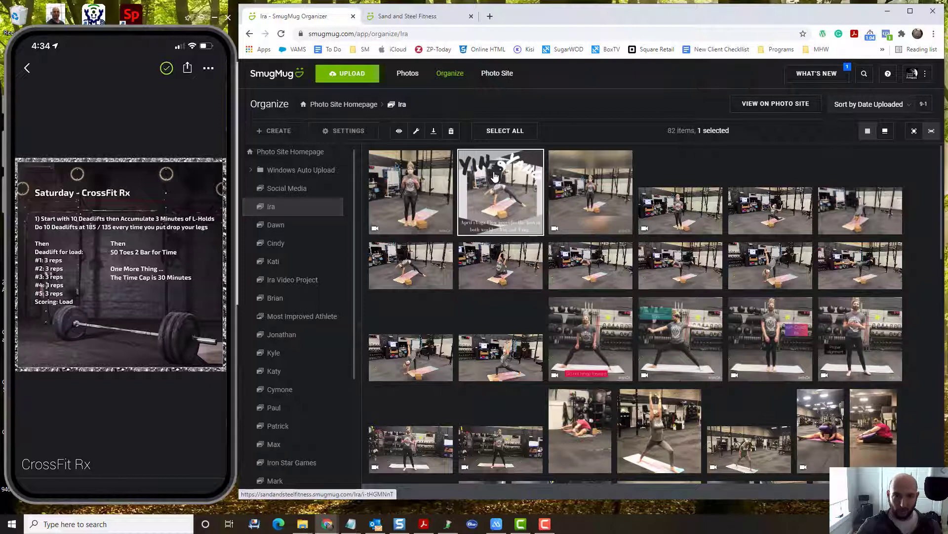
pyautogui.doubleClick(495, 176)
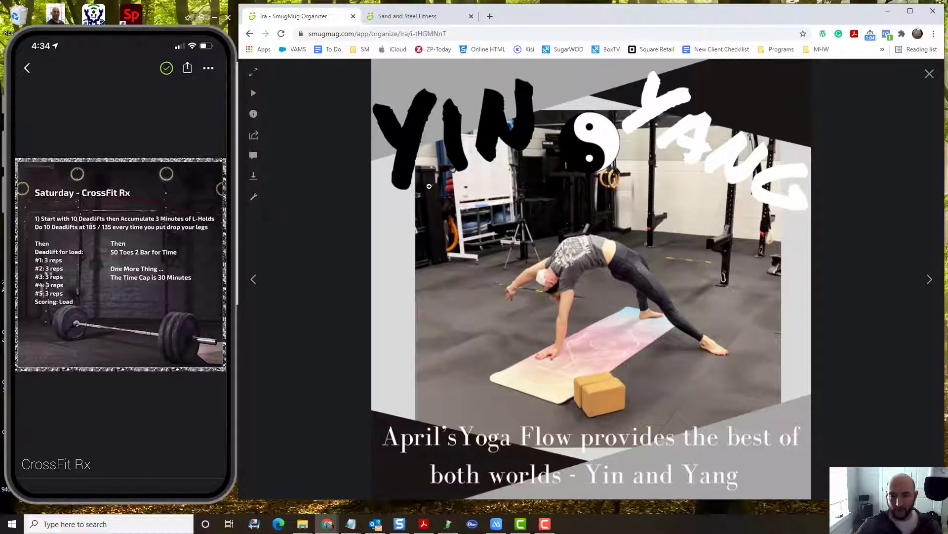
pyautogui.click(254, 199)
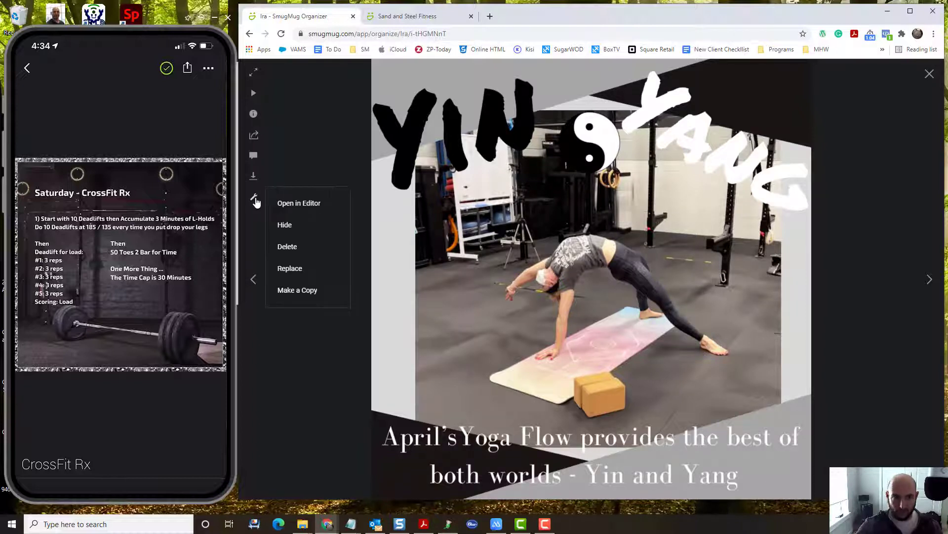
# Open the photo in the editor and remove all five of its keywords.
pyautogui.click(305, 212)
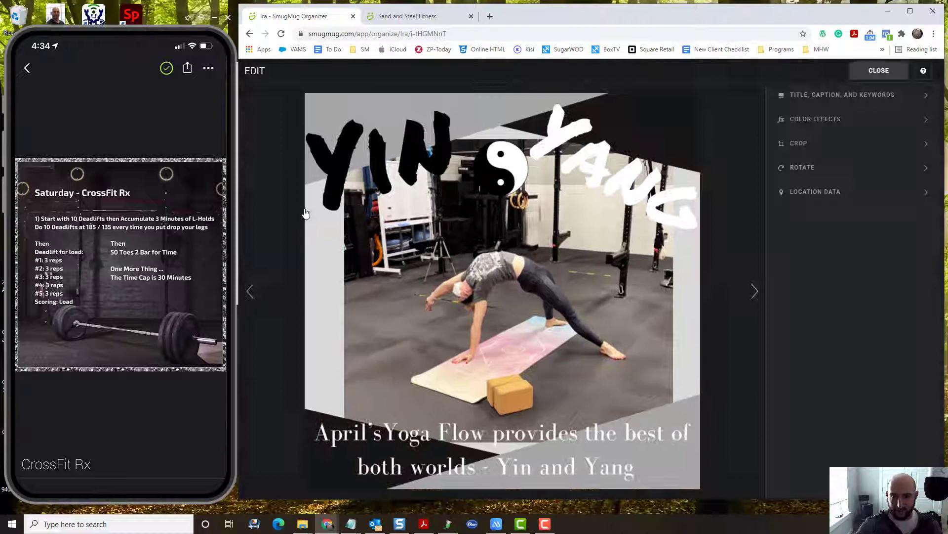
pyautogui.click(856, 97)
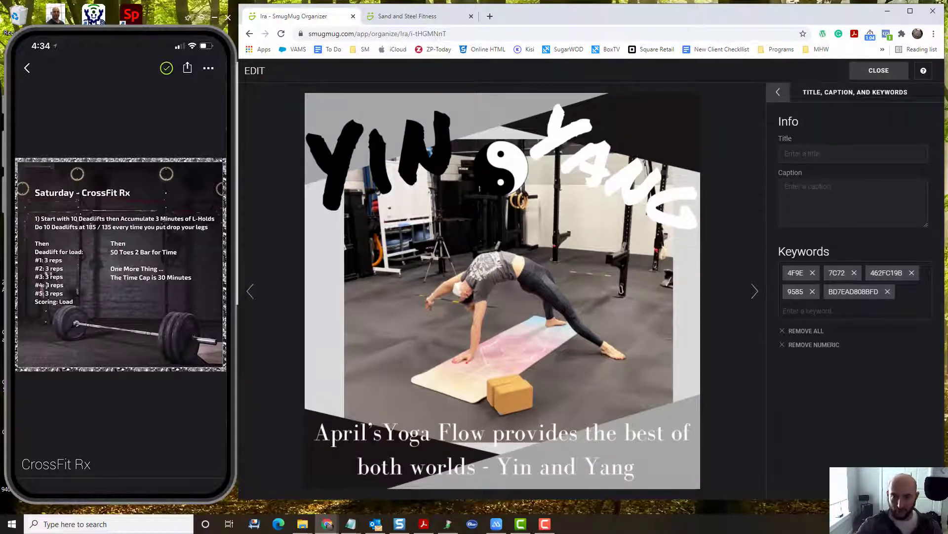
pyautogui.click(812, 274)
pyautogui.click(812, 273)
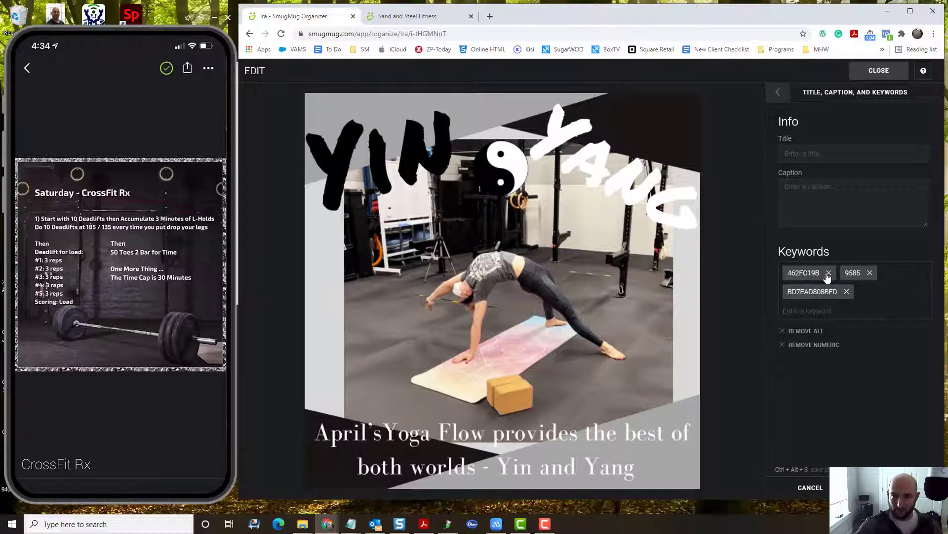
pyautogui.click(829, 273)
pyautogui.click(812, 273)
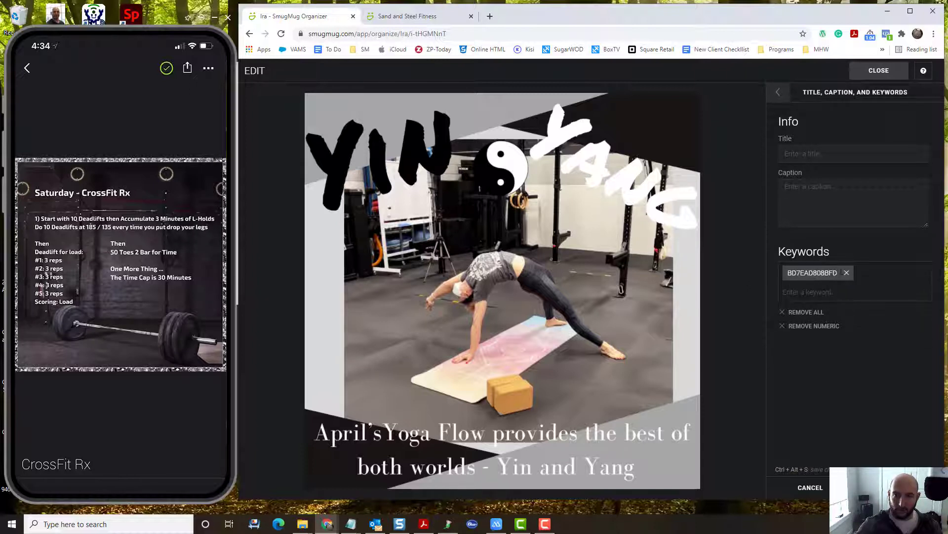
pyautogui.click(847, 273)
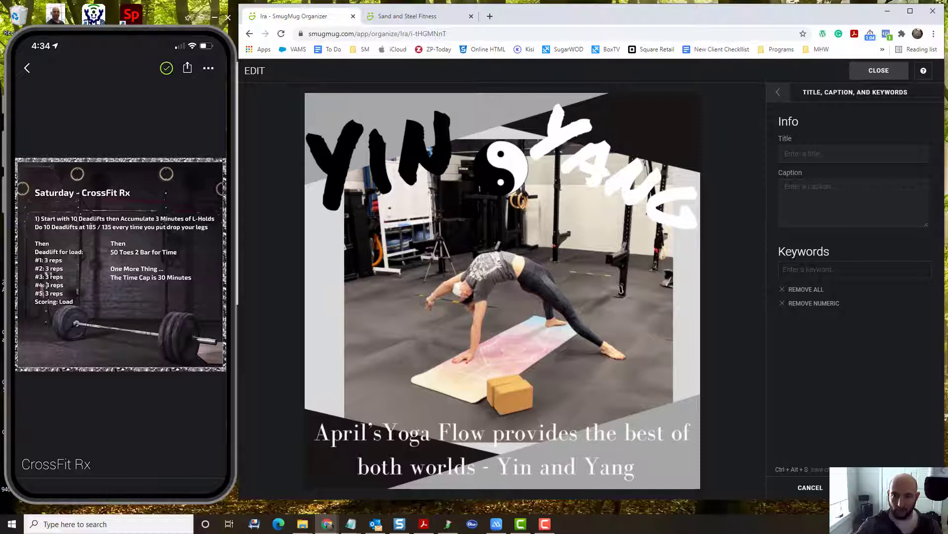
# Title the photo 'YIn and Yang Flow', then close the editor and the photo view.
pyautogui.click(800, 144)
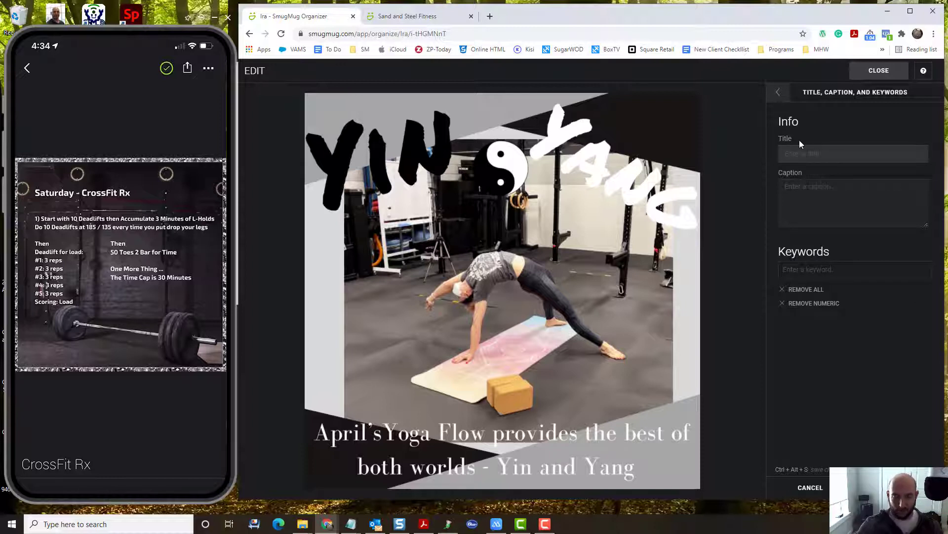
pyautogui.write('YI')
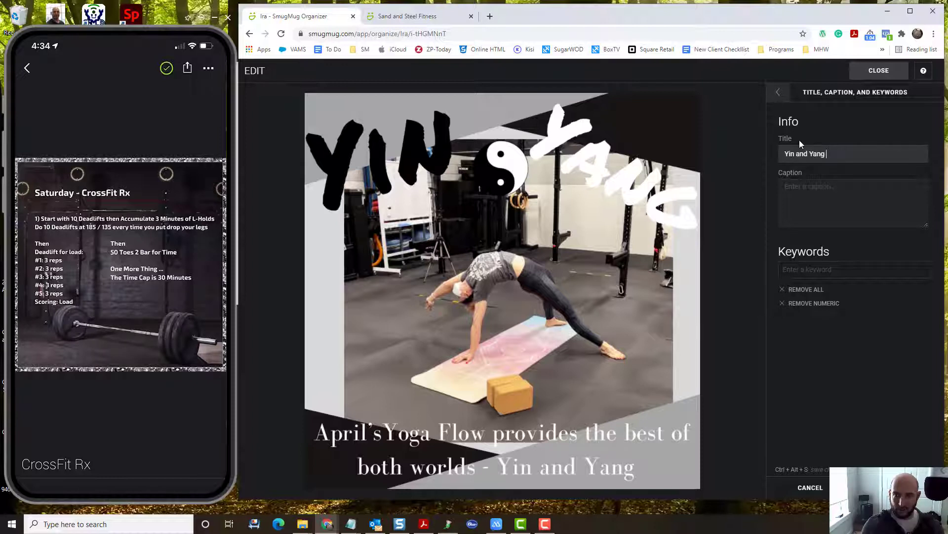
pyautogui.write('n and Yang Flow')
pyautogui.click(804, 196)
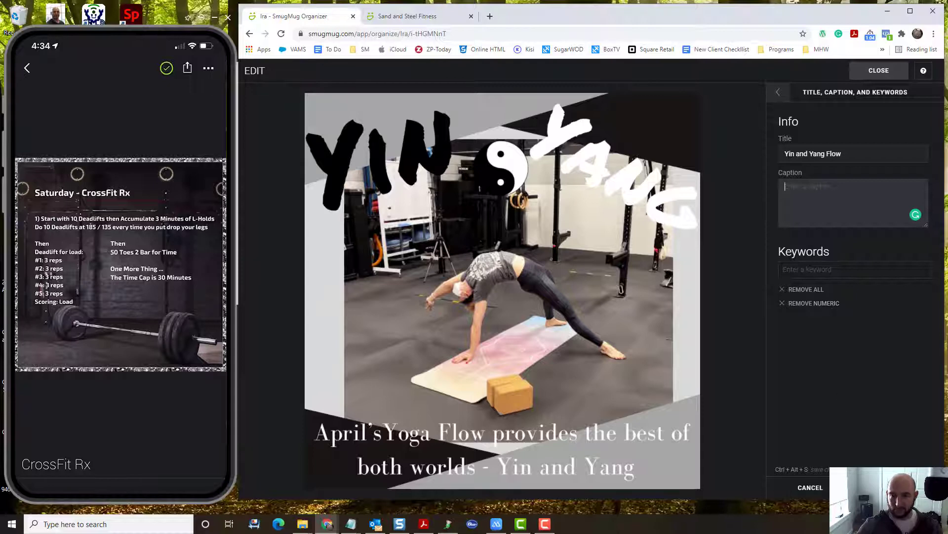
pyautogui.click(778, 96)
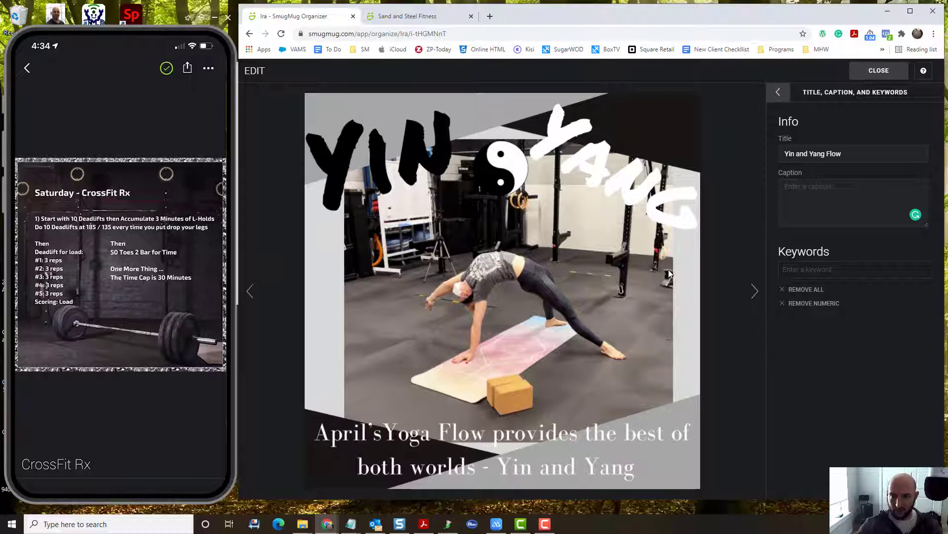
pyautogui.click(778, 92)
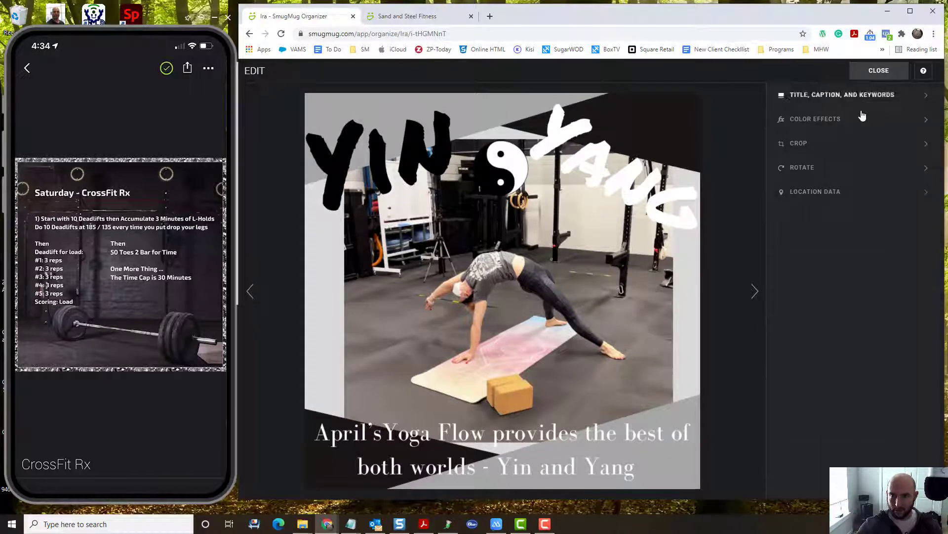
pyautogui.click(882, 71)
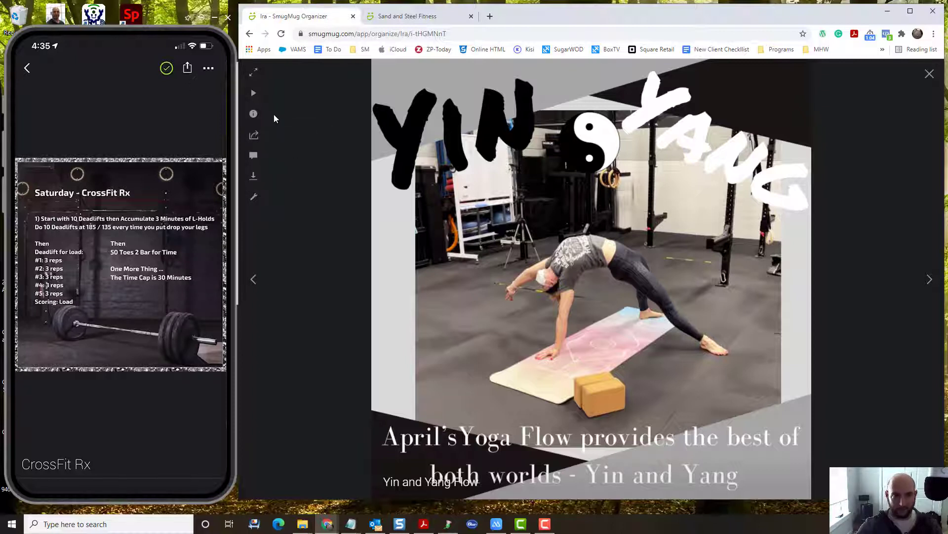
pyautogui.click(929, 75)
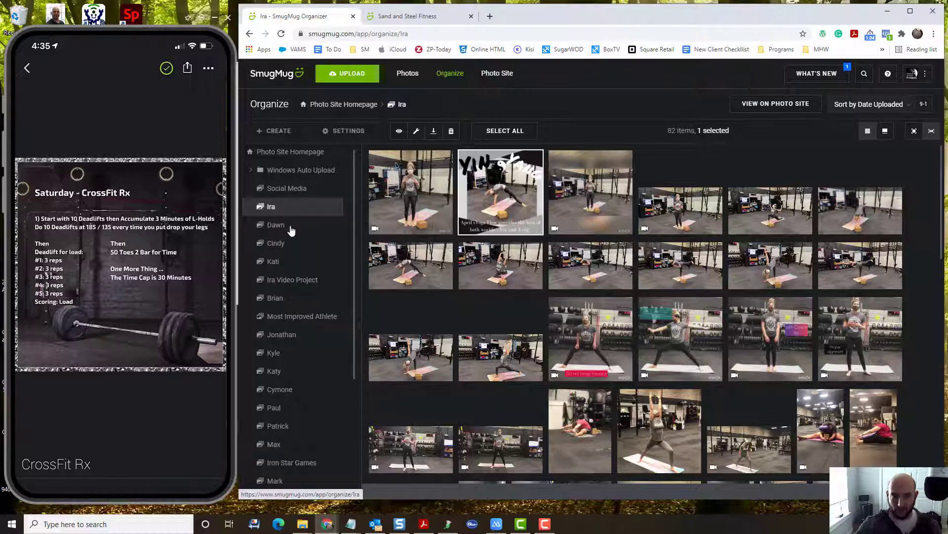
# Open the 138-item Social Media gallery from the organizer sidebar.
pyautogui.click(312, 190)
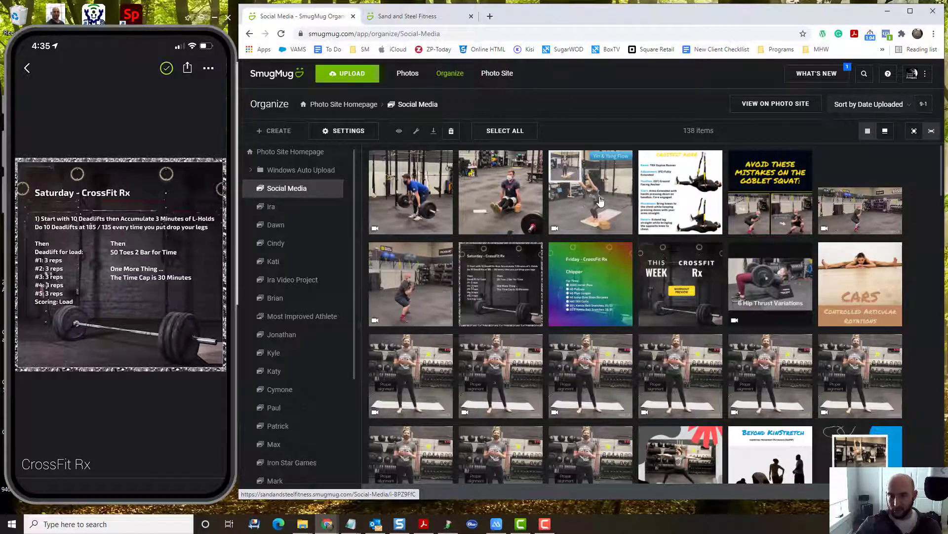
pyautogui.doubleClick(670, 192)
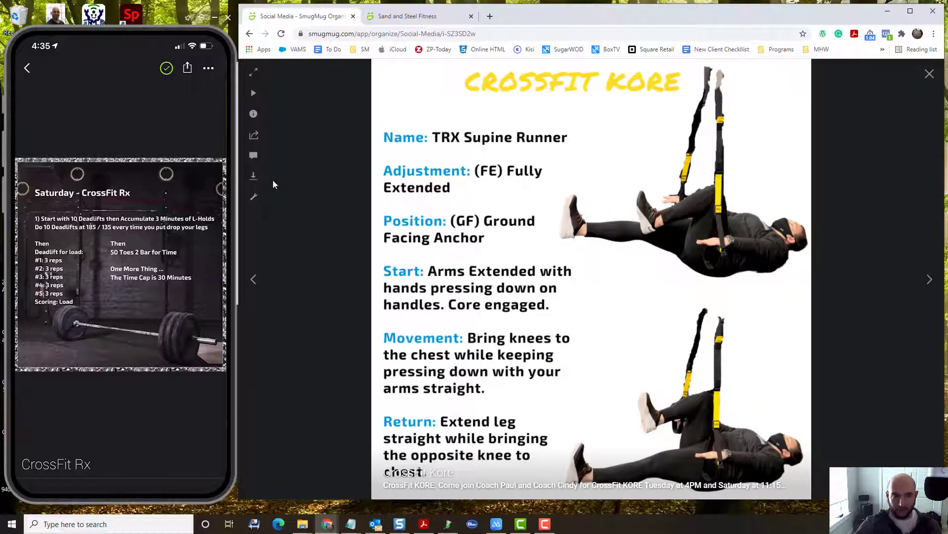
pyautogui.click(254, 197)
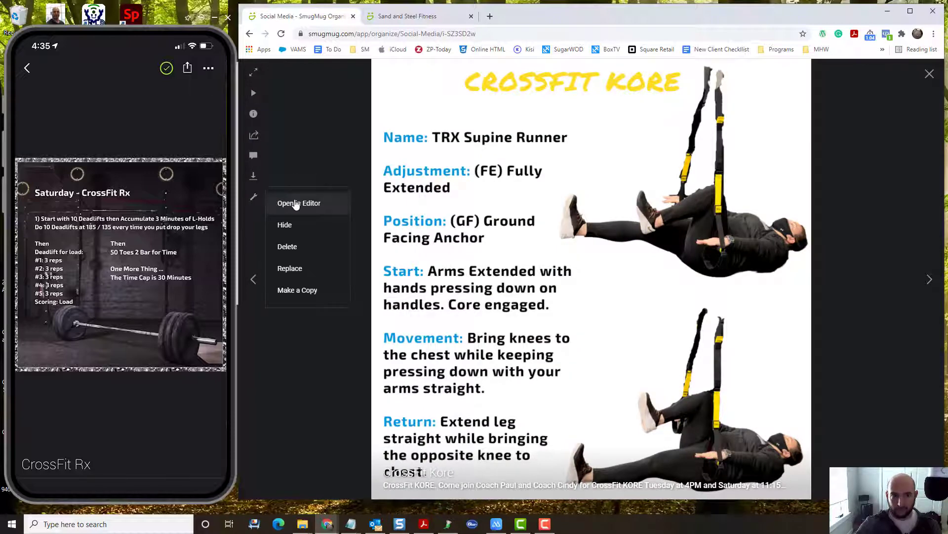
pyautogui.click(297, 202)
pyautogui.click(882, 94)
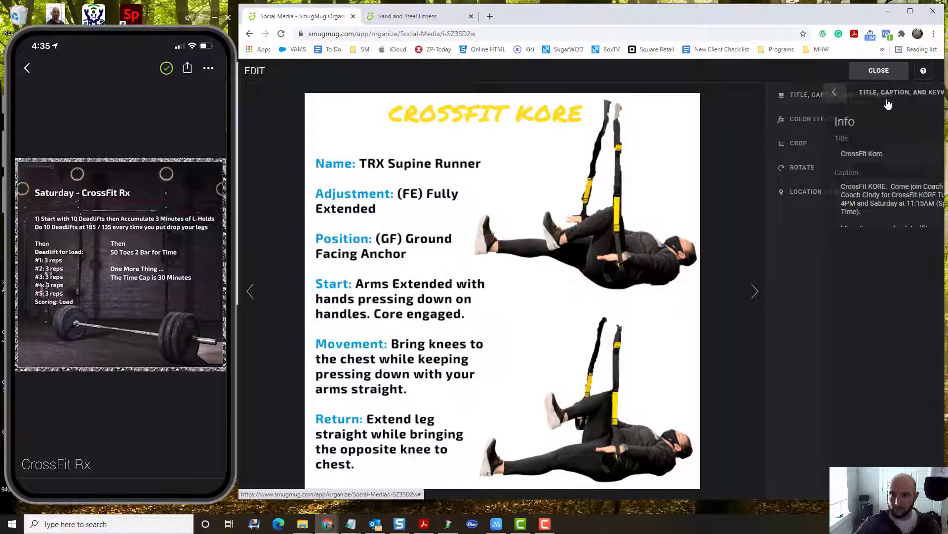
pyautogui.scroll(-1, 835, 197)
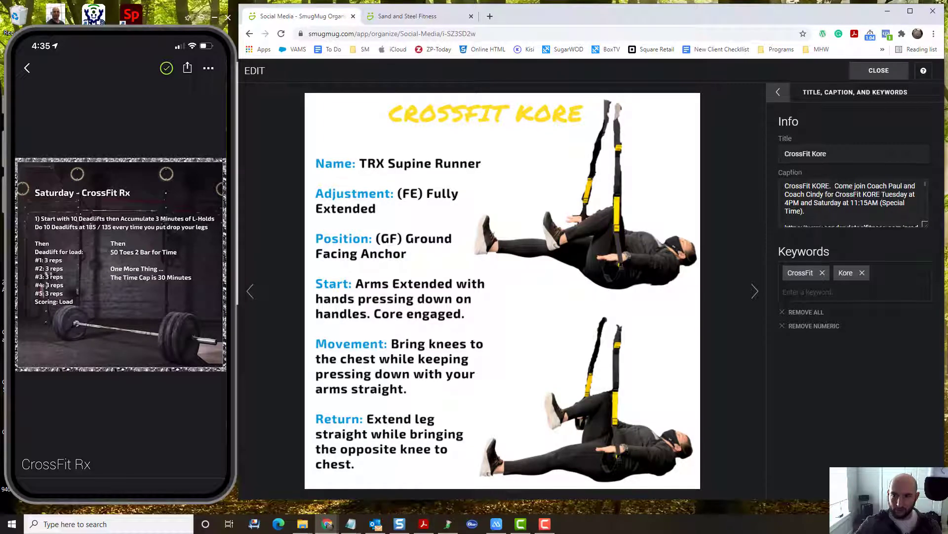
pyautogui.scroll(-4, 835, 190)
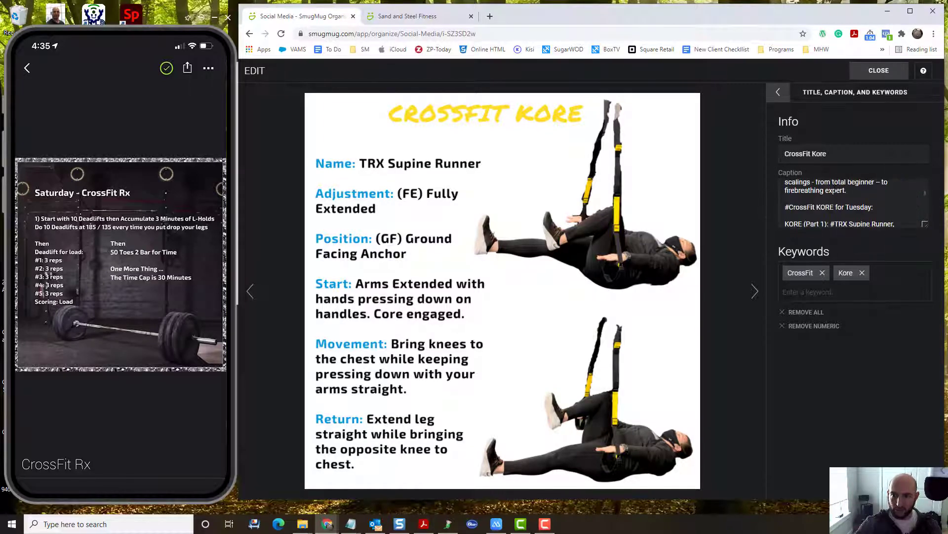
pyautogui.scroll(5, 840, 203)
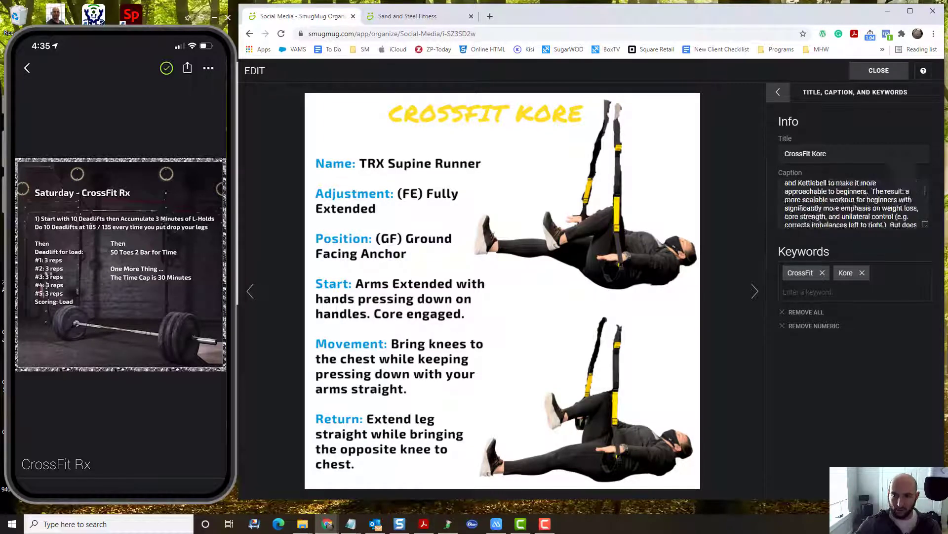
pyautogui.click(872, 73)
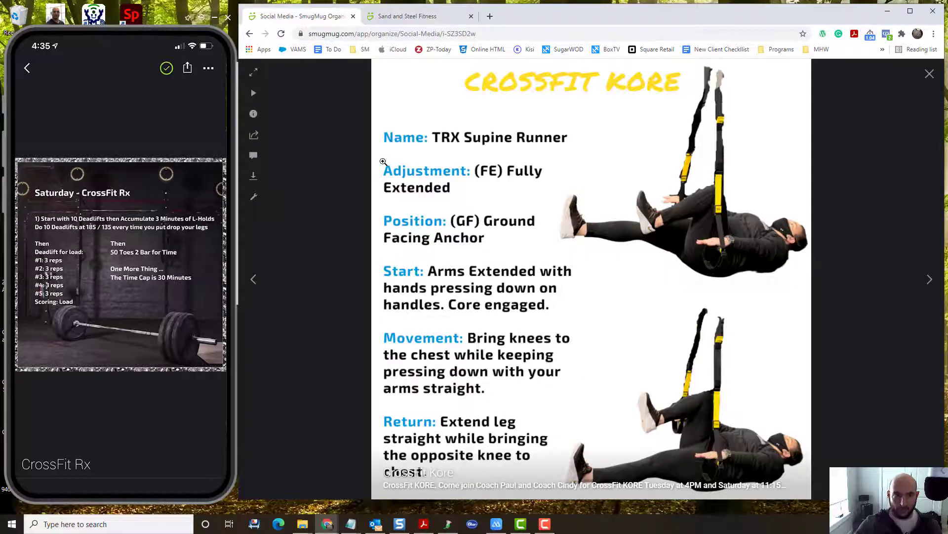
pyautogui.click(929, 74)
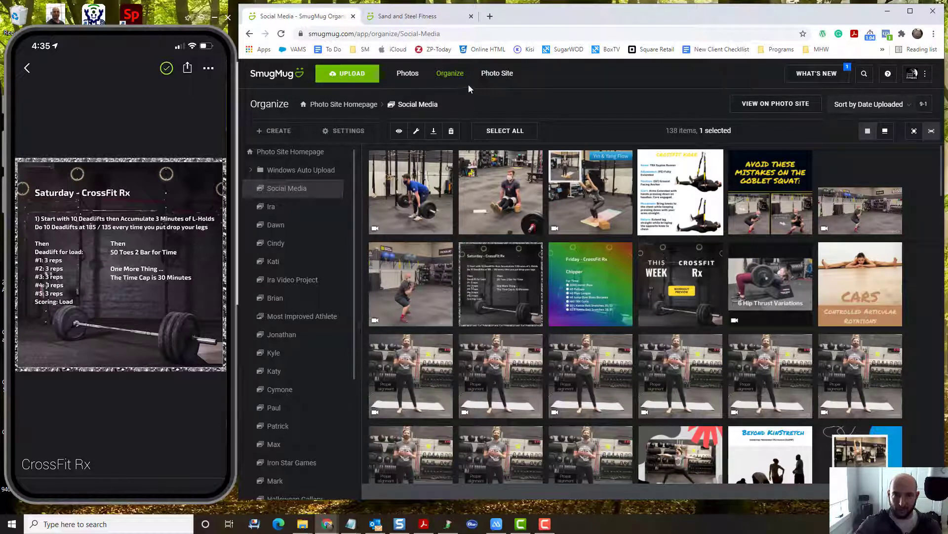
# Switch to the Sand and Steel Fitness site and scroll through its slideshow, Recent Photos and Galleries.
pyautogui.click(428, 17)
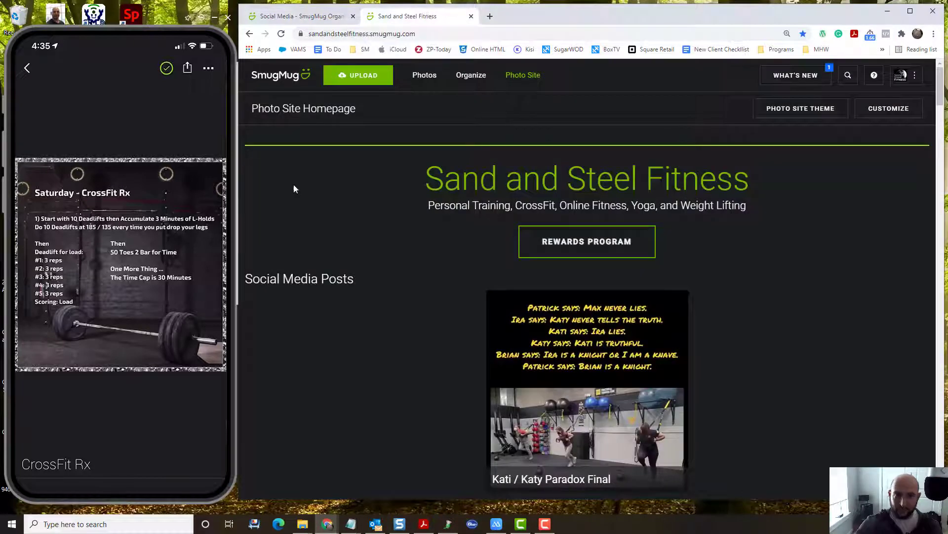
pyautogui.scroll(-2, 346, 211)
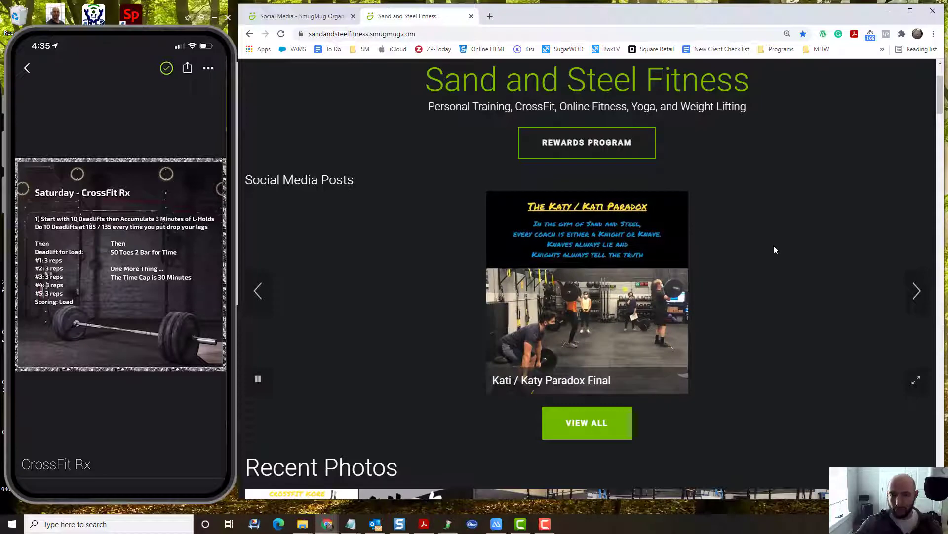
pyautogui.scroll(-2, 737, 250)
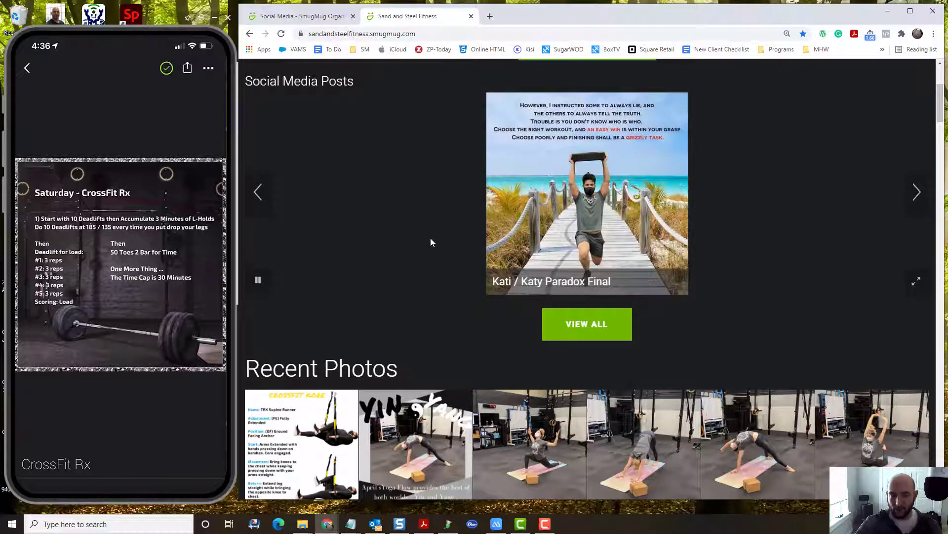
pyautogui.scroll(-4, 431, 242)
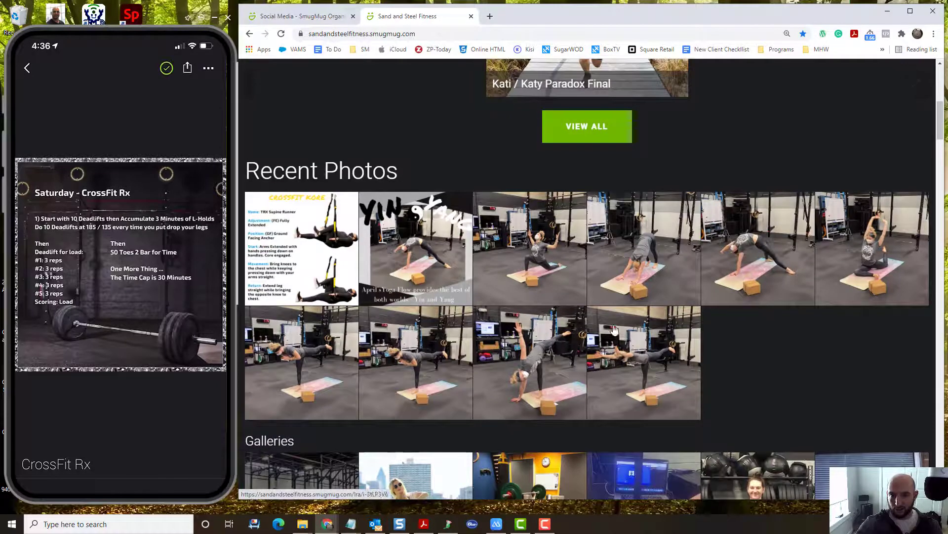
pyautogui.scroll(-3, 870, 292)
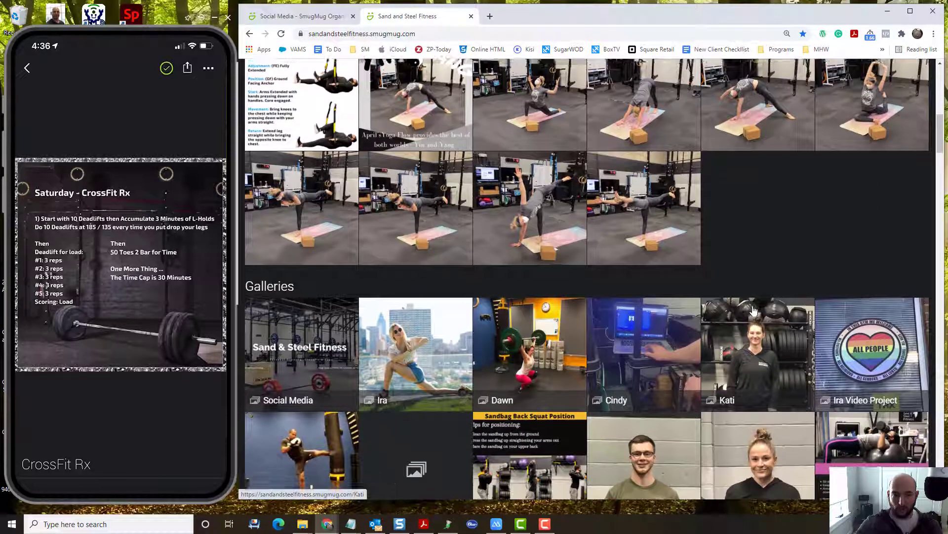
pyautogui.scroll(-3, 753, 311)
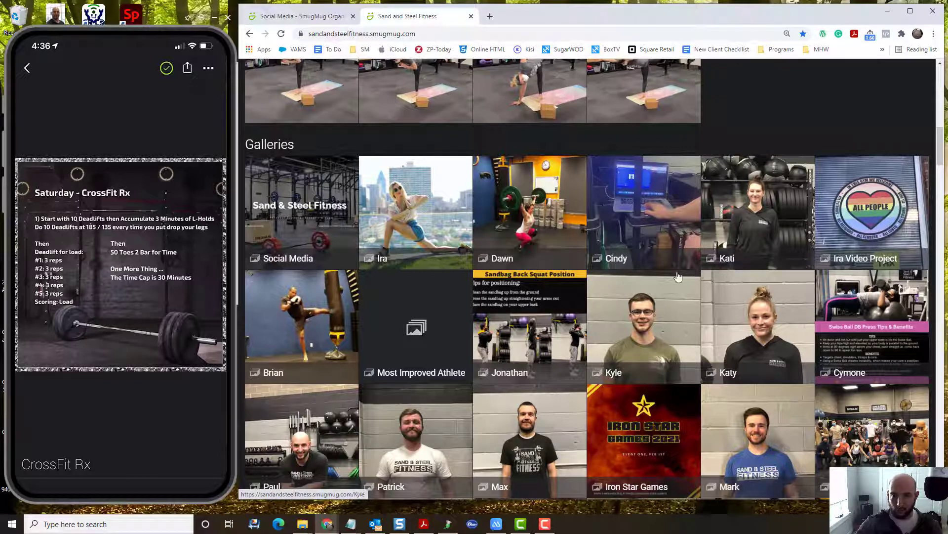
pyautogui.scroll(-3, 524, 296)
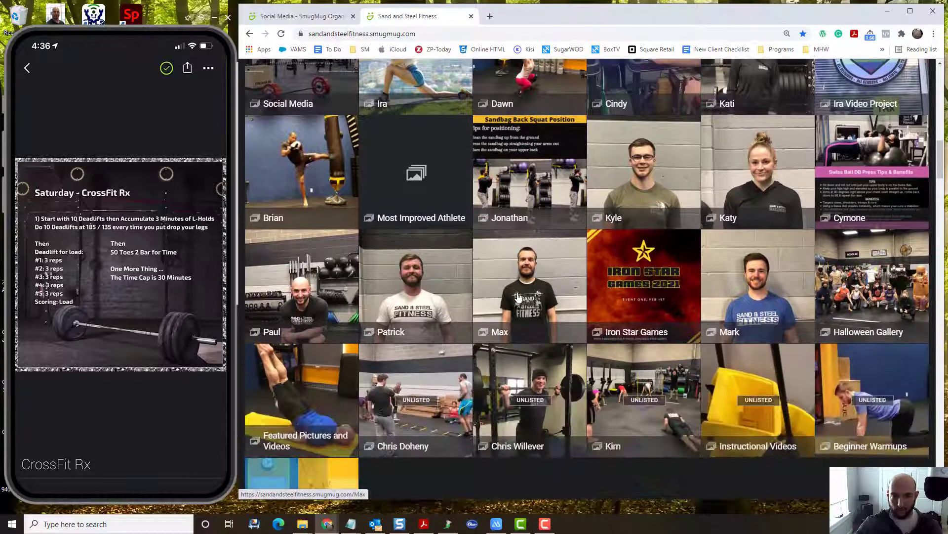
pyautogui.scroll(3, 284, 242)
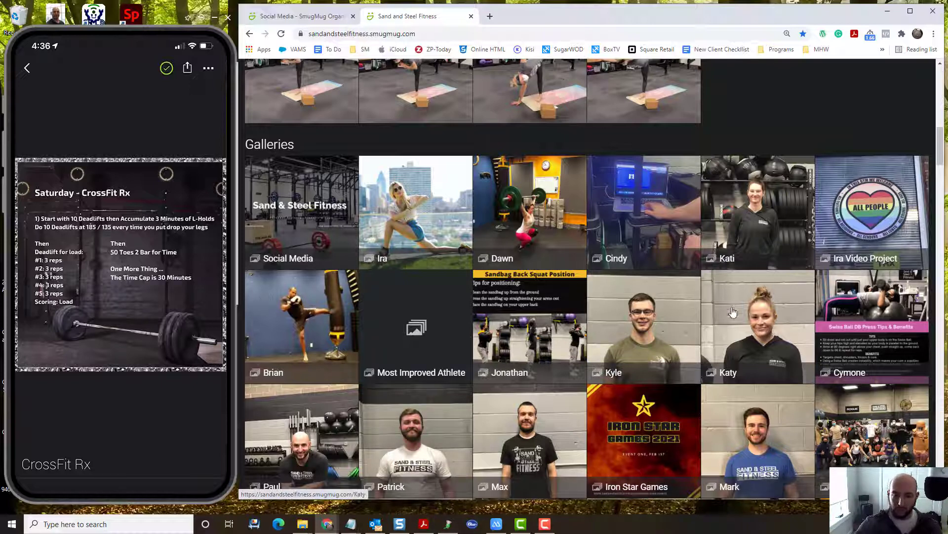
pyautogui.scroll(-1, 344, 255)
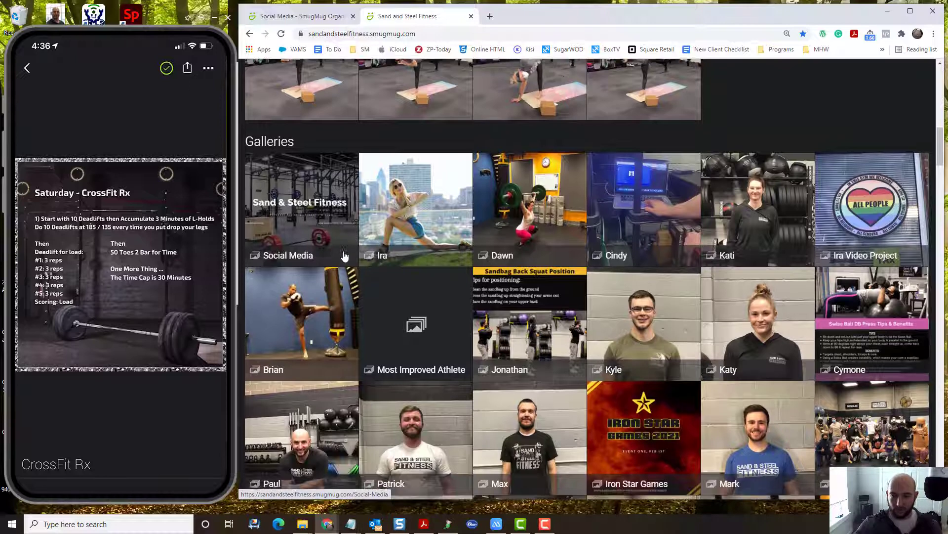
pyautogui.scroll(-2, 345, 255)
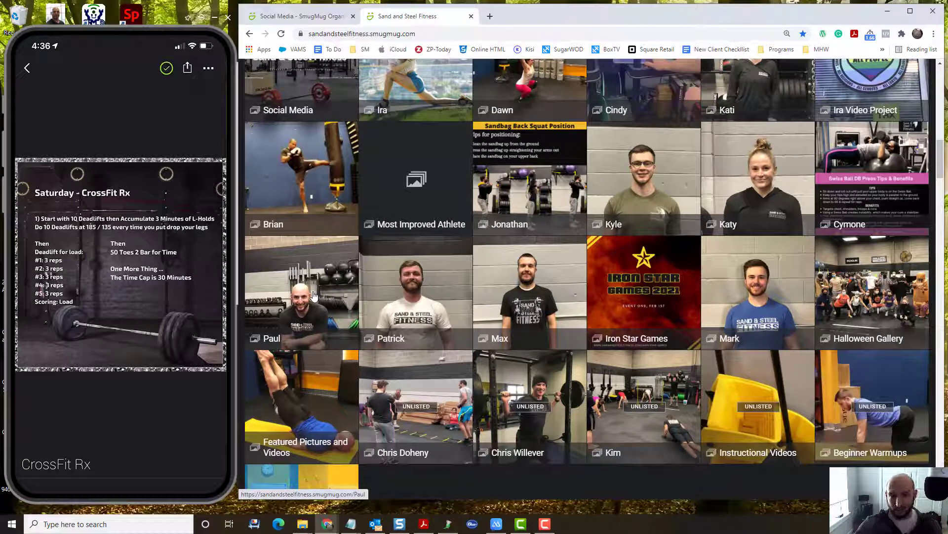
pyautogui.scroll(1, 312, 292)
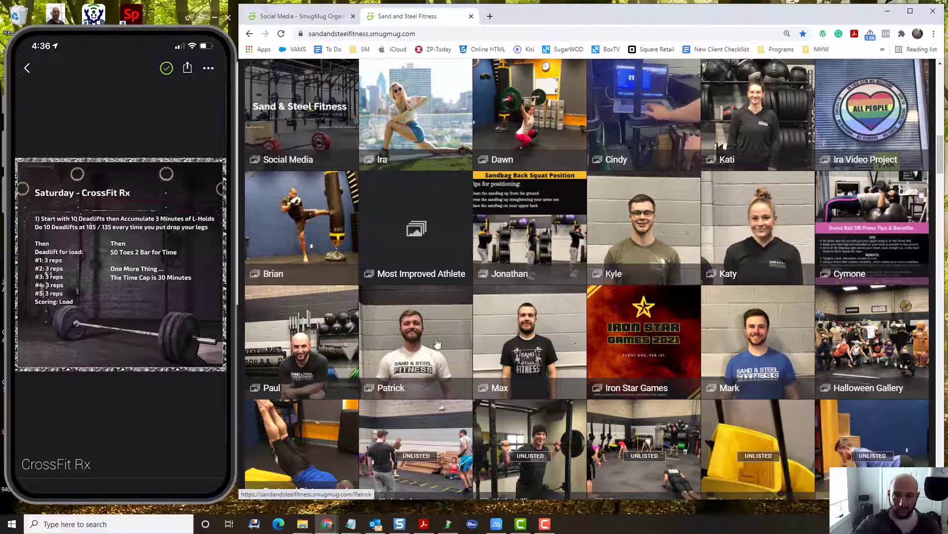
pyautogui.scroll(4, 516, 337)
pyautogui.scroll(4, 518, 338)
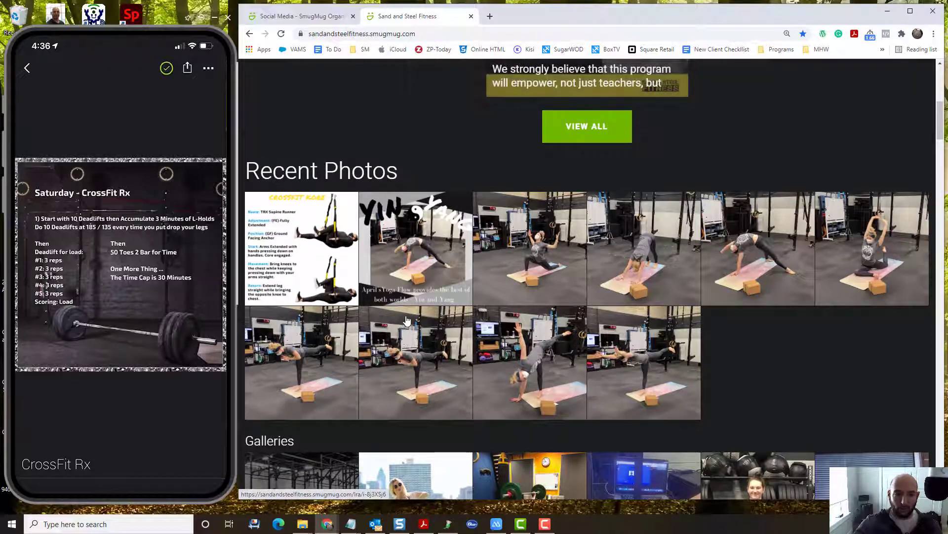
# Scroll up to the top of the homepage and back down to the Social Media Posts slideshow.
pyautogui.scroll(2, 446, 310)
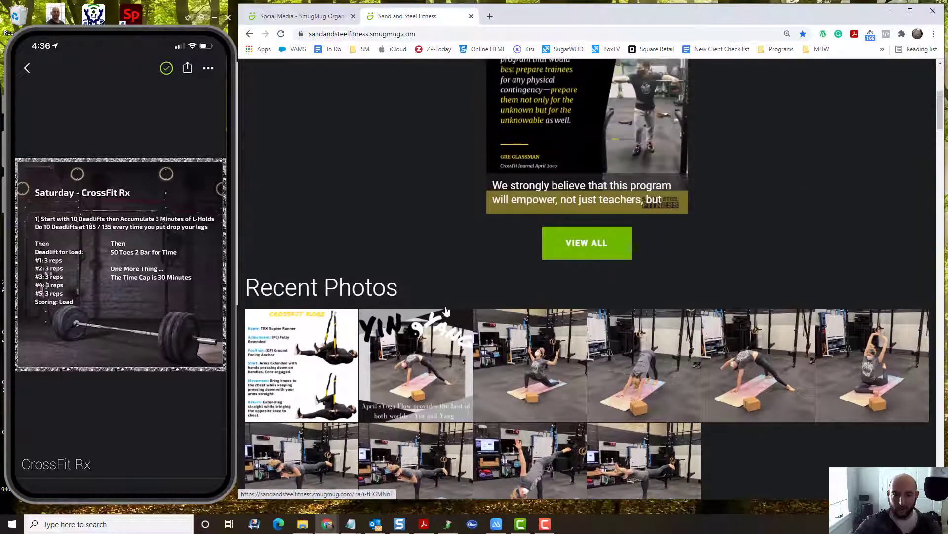
pyautogui.scroll(5, 447, 307)
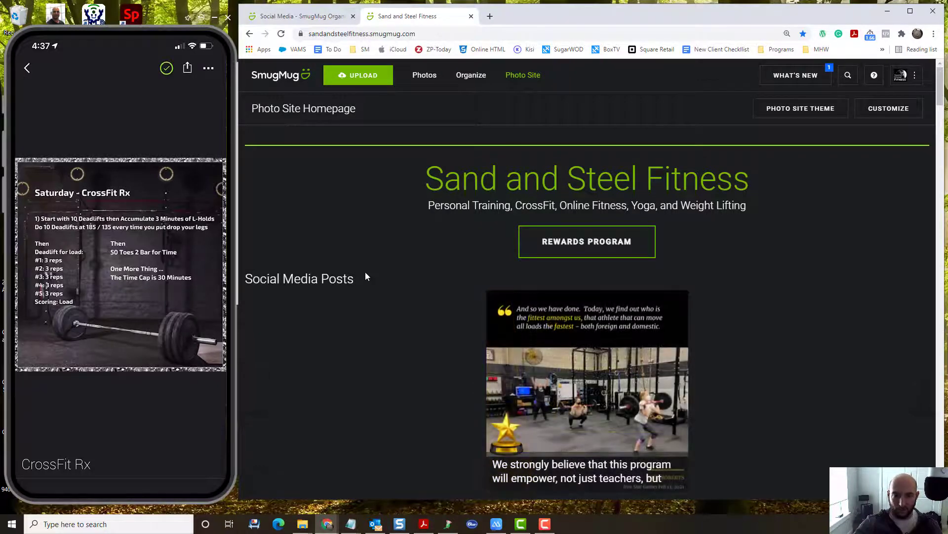
pyautogui.scroll(-4, 366, 272)
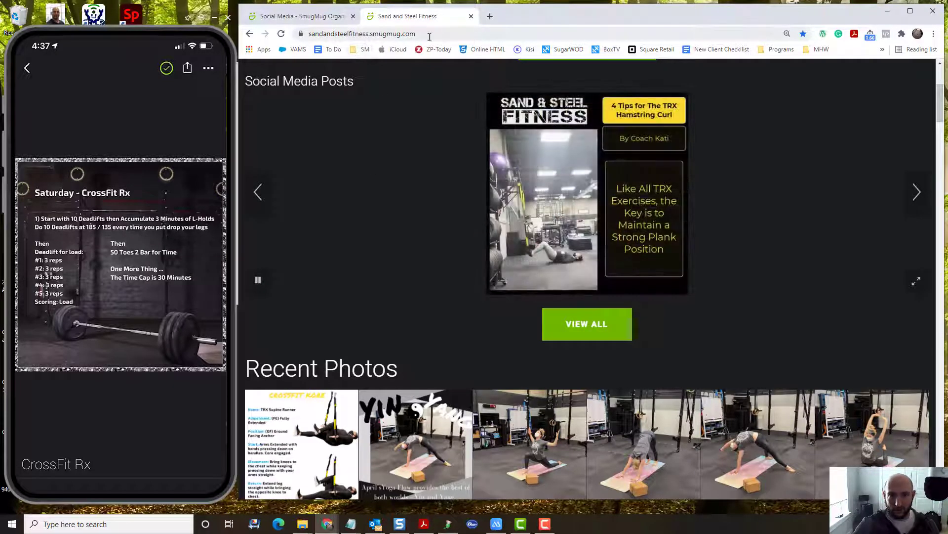
# In a new tab, load the gym's website via 'sand' and follow its footer SmugMug link.
pyautogui.click(490, 16)
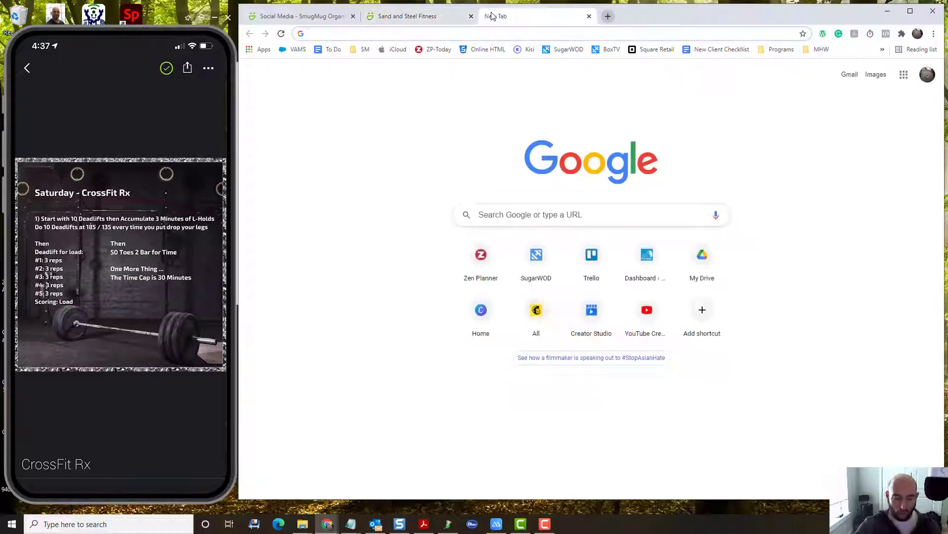
pyautogui.write('sand')
pyautogui.press('Return')
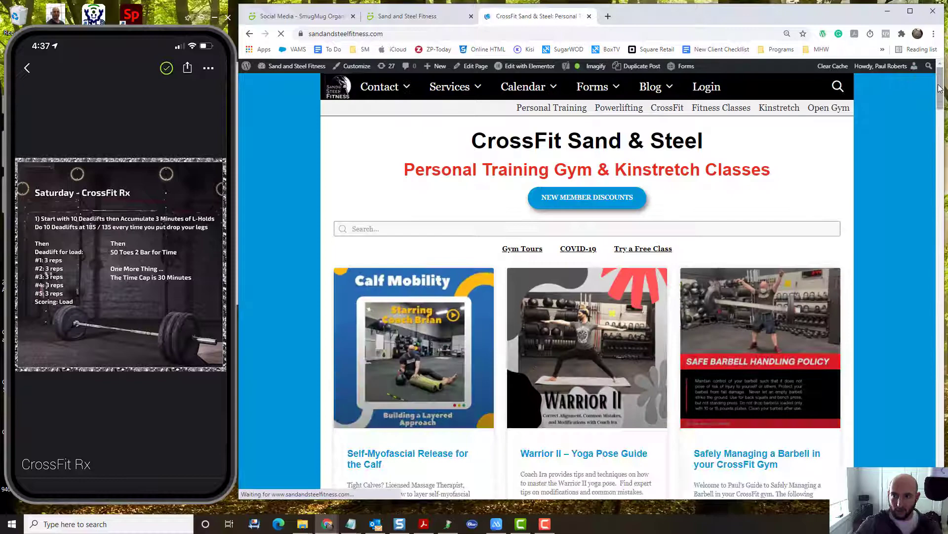
pyautogui.moveTo(940, 88); pyautogui.dragTo(940, 457)
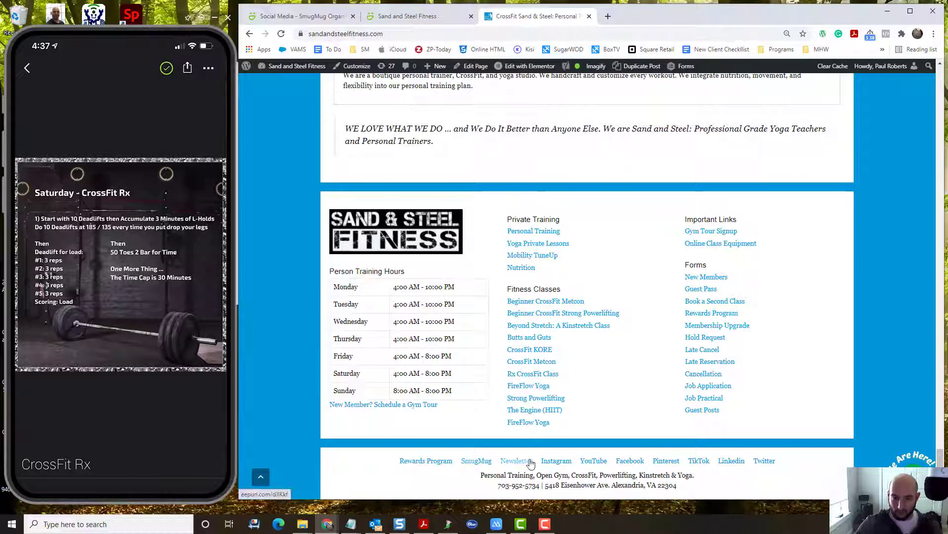
pyautogui.click(475, 462)
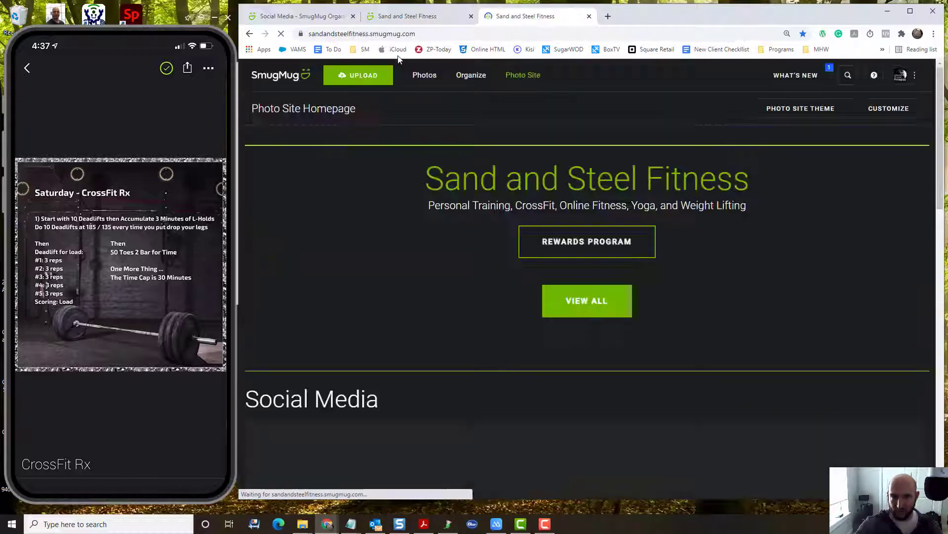
pyautogui.scroll(-5, 405, 252)
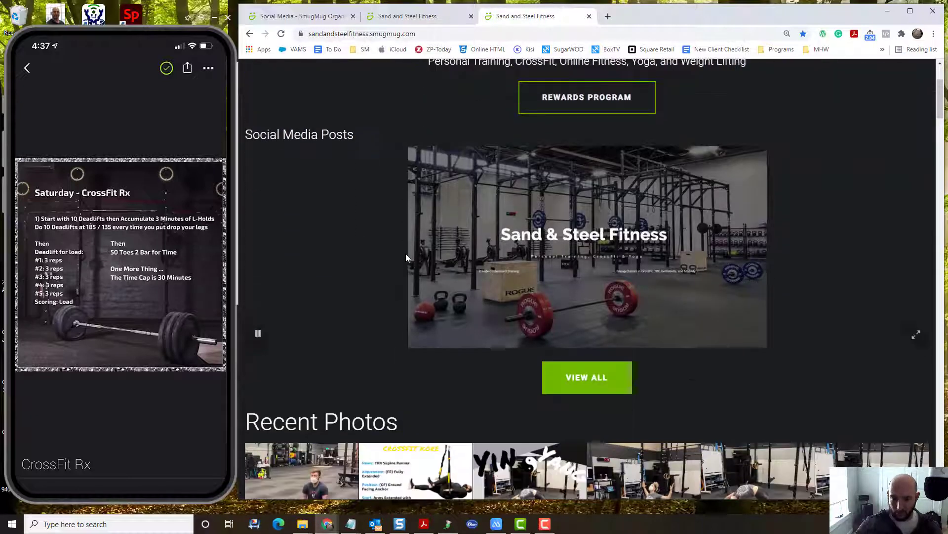
pyautogui.scroll(5, 399, 281)
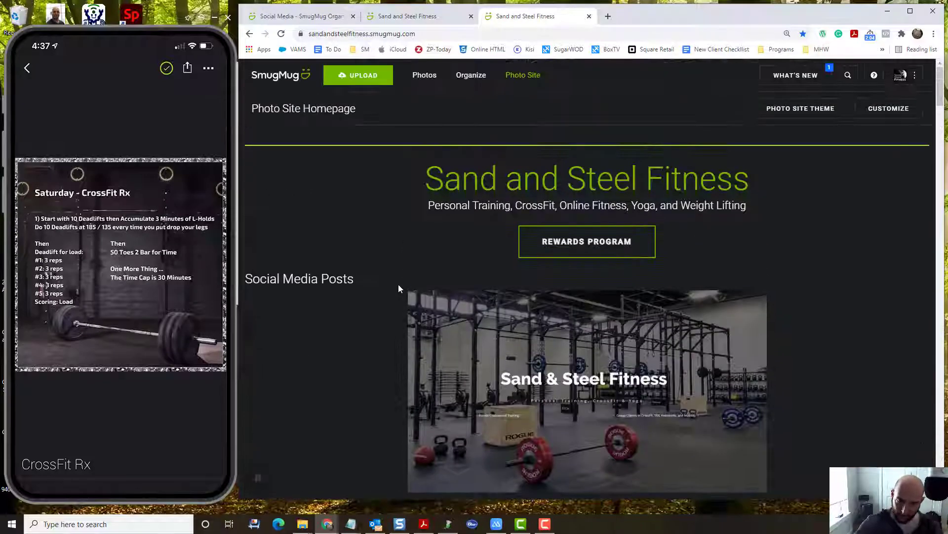